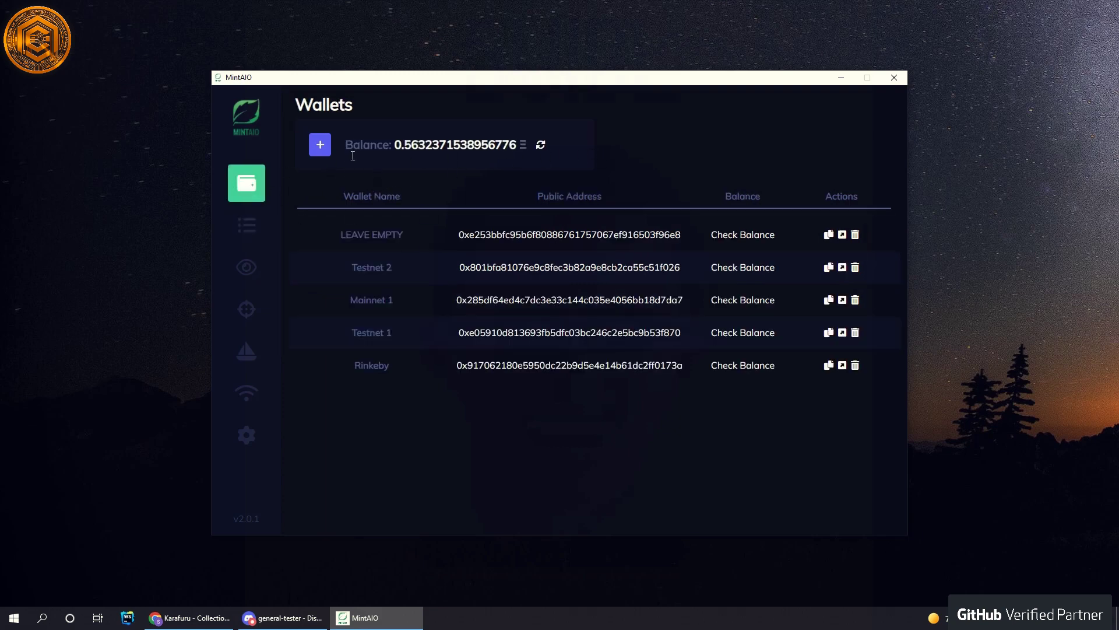
Dismiss the Add Wallet form unsaved and switch from Wallets to the Tasks list
left_click(333, 149)
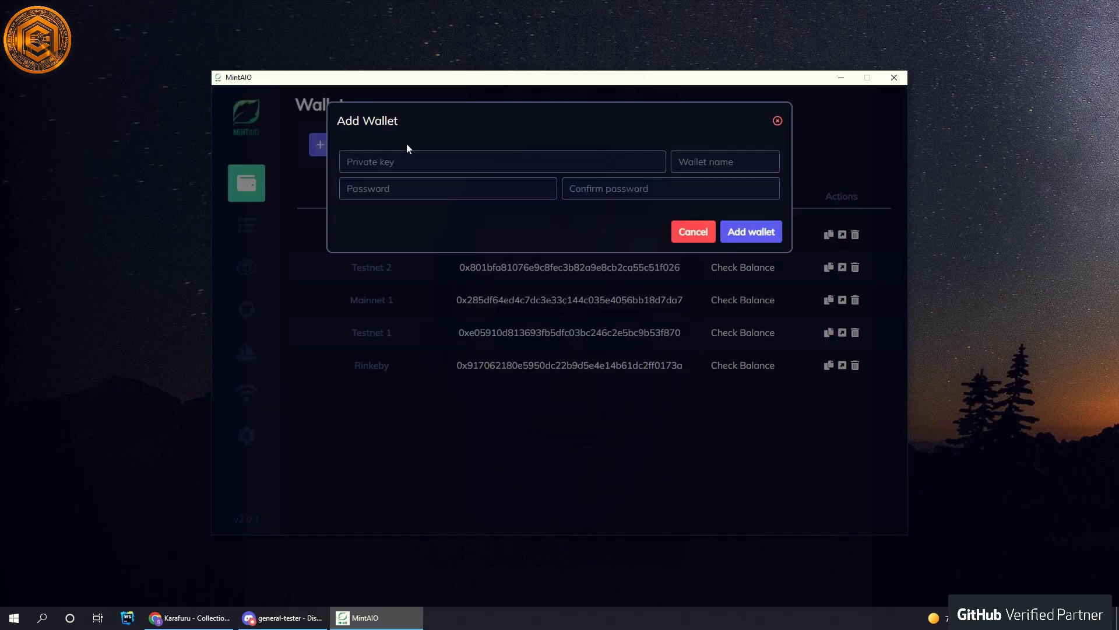
left_click(785, 126)
left_click(256, 227)
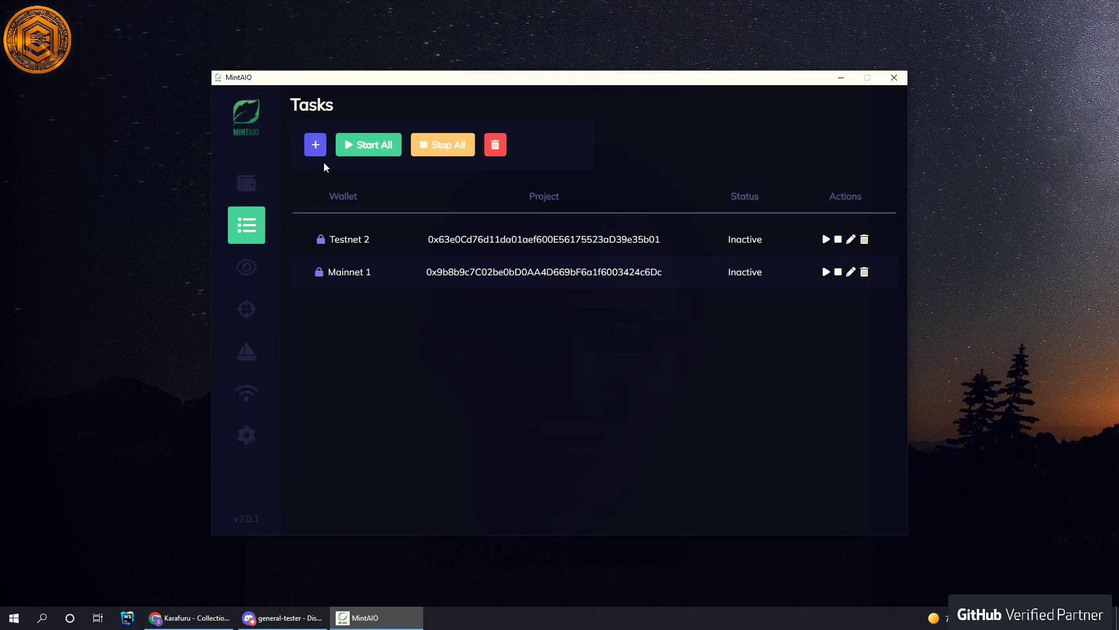
left_click(317, 147)
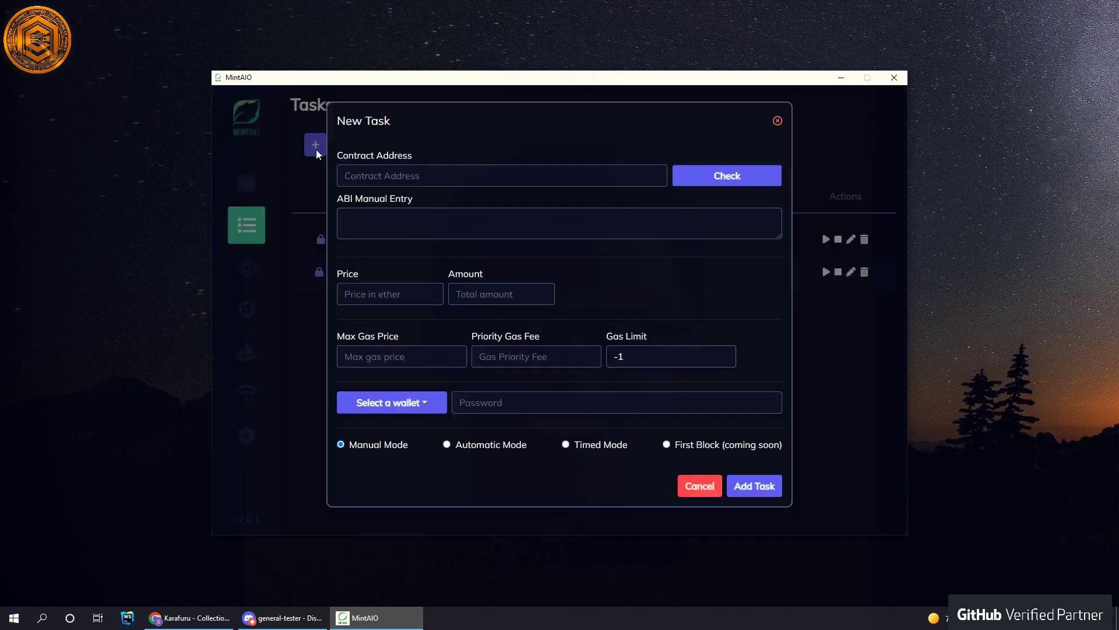
left_click(463, 177)
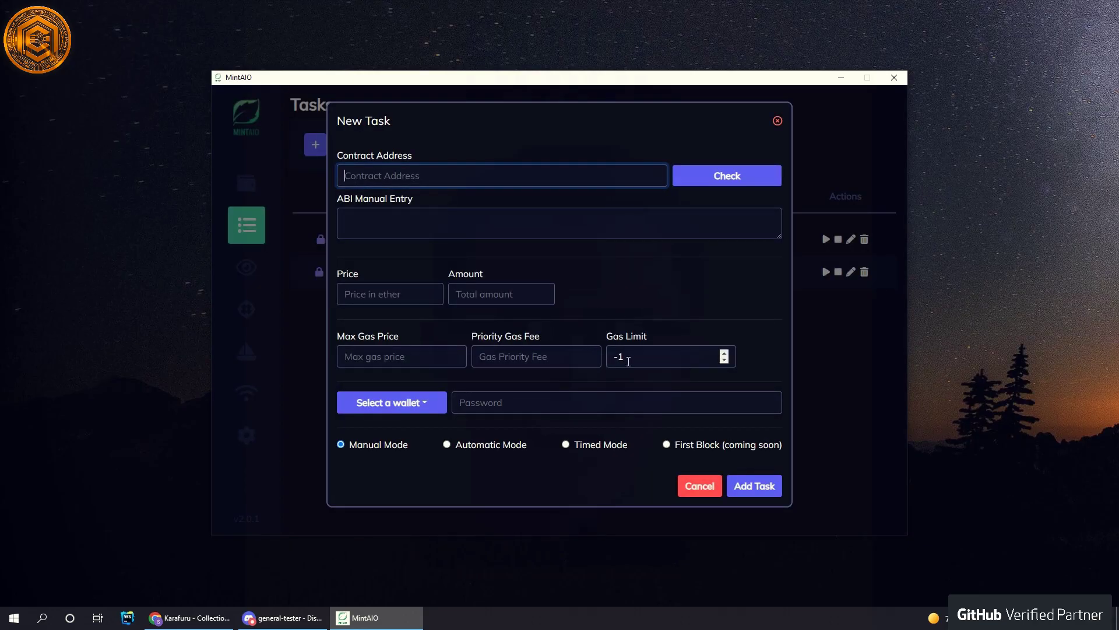
left_click_drag(669, 357, 603, 358)
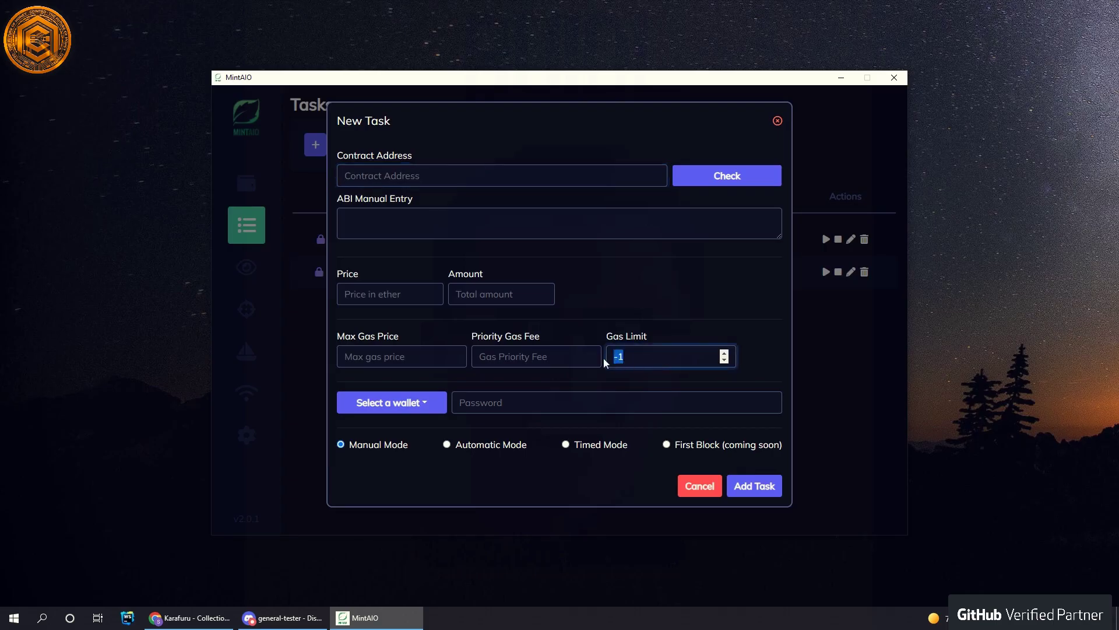
left_click(659, 334)
left_click(655, 361)
triple_click(630, 362)
left_click(644, 364)
triple_click(633, 361)
left_click(647, 359)
triple_click(635, 360)
left_click(645, 359)
triple_click(634, 361)
left_click(643, 362)
left_click(447, 445)
left_click(569, 445)
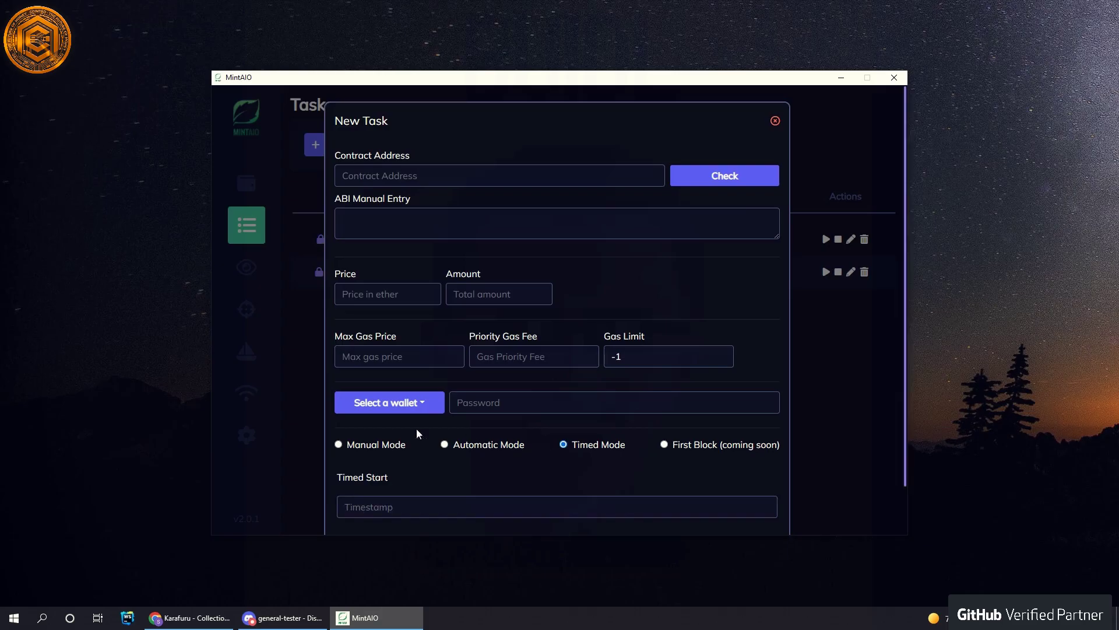
left_click(339, 444)
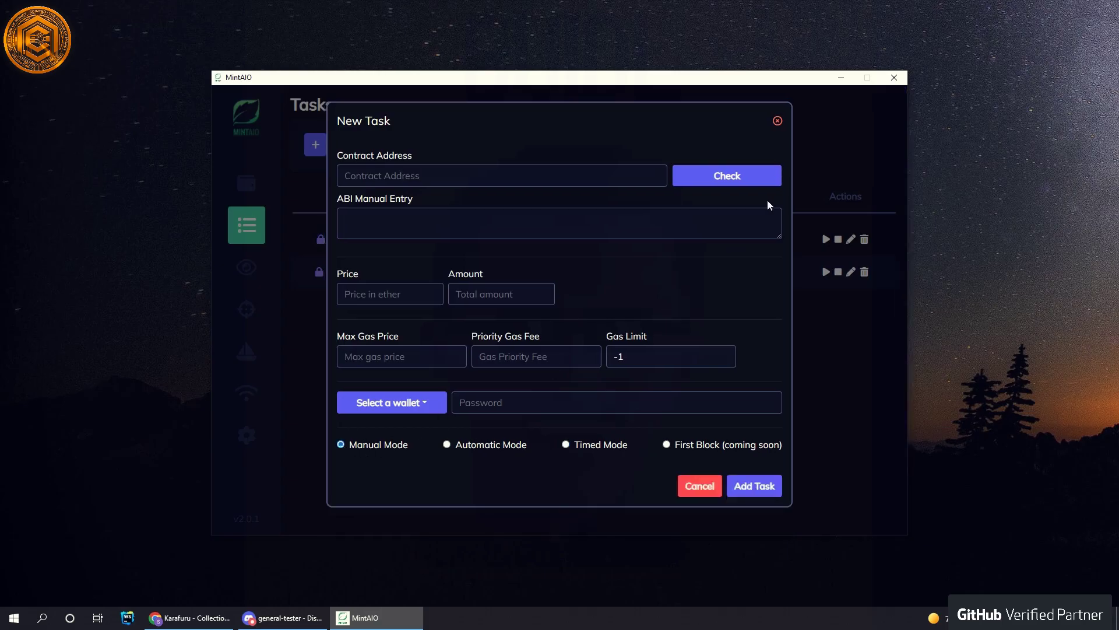
left_click(780, 122)
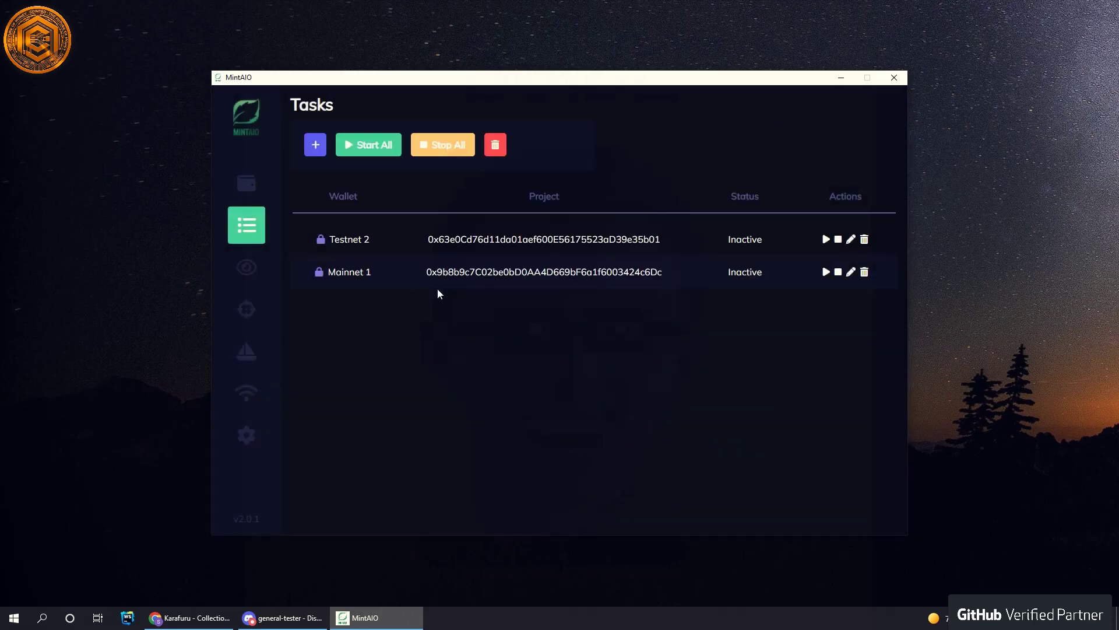
Browse the Mint Watch list of recent mints, then move to the OpenSea Sniper monitors
left_click(255, 270)
scroll(422, 291, "down", 3)
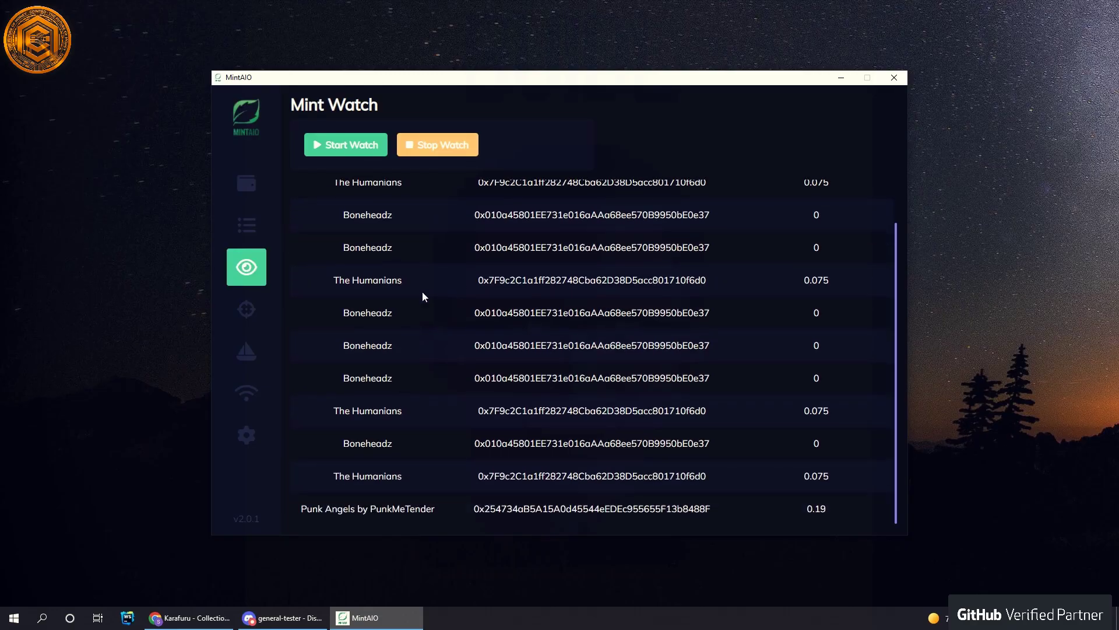
scroll(422, 292, "up", 2)
scroll(508, 331, "down", 2)
scroll(506, 325, "up", 2)
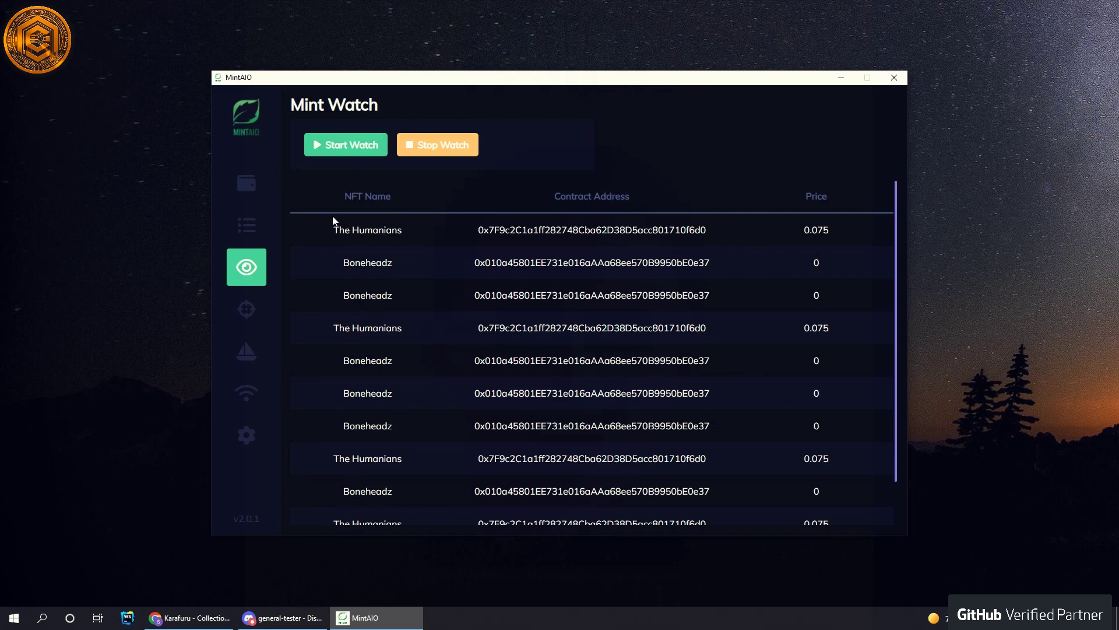
left_click(245, 309)
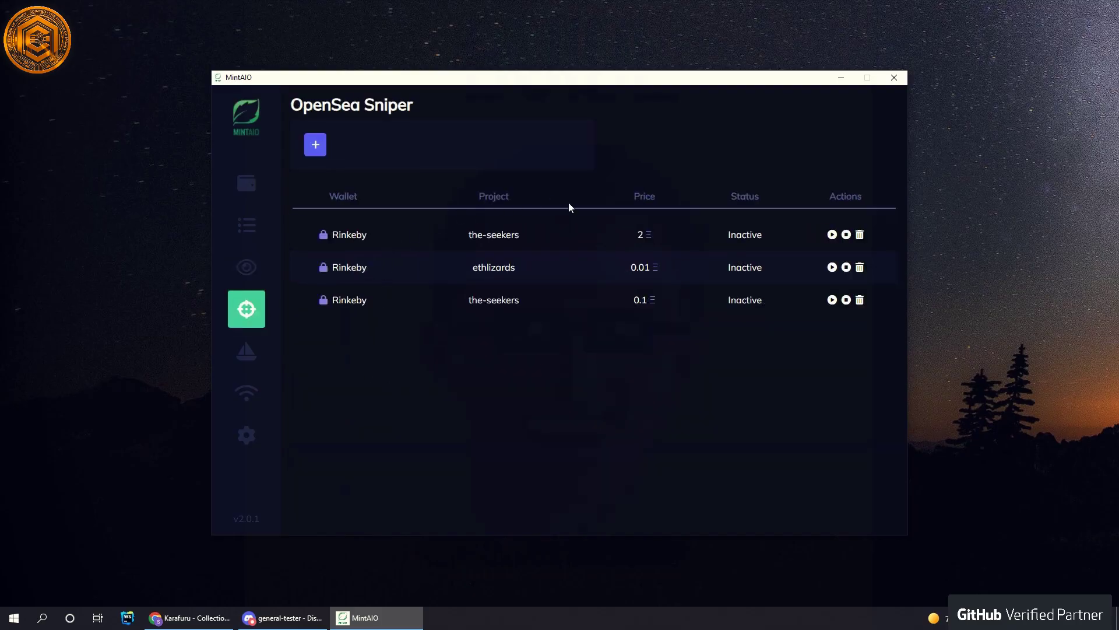
Copy the-seekers slug and look it up with Check Slug in a New Monitor form
double_click(515, 238)
left_click(315, 145)
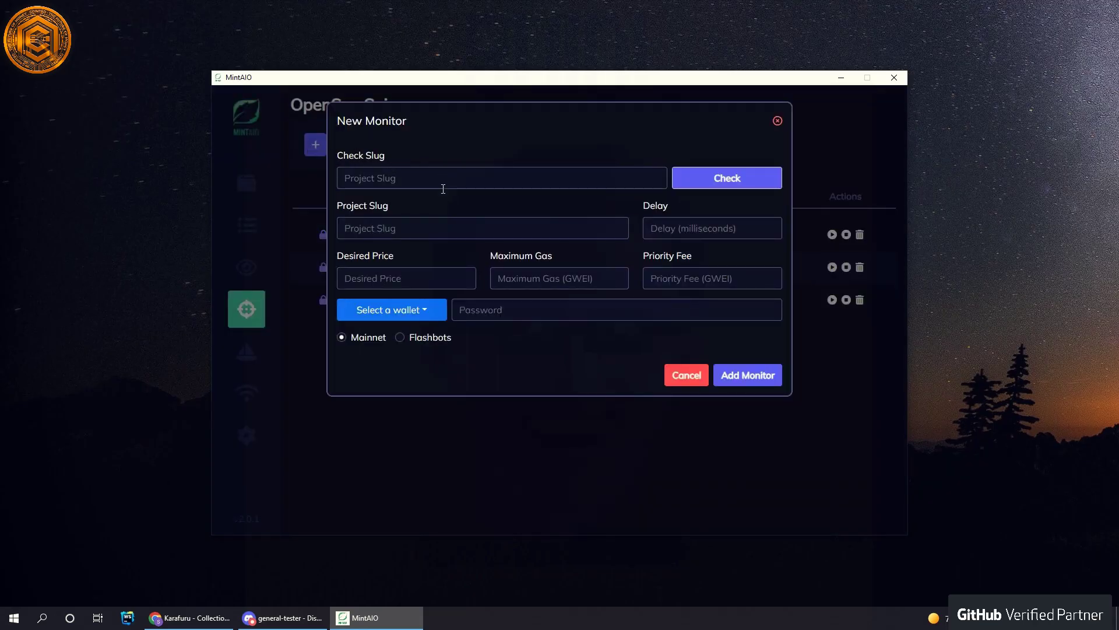
left_click(778, 122)
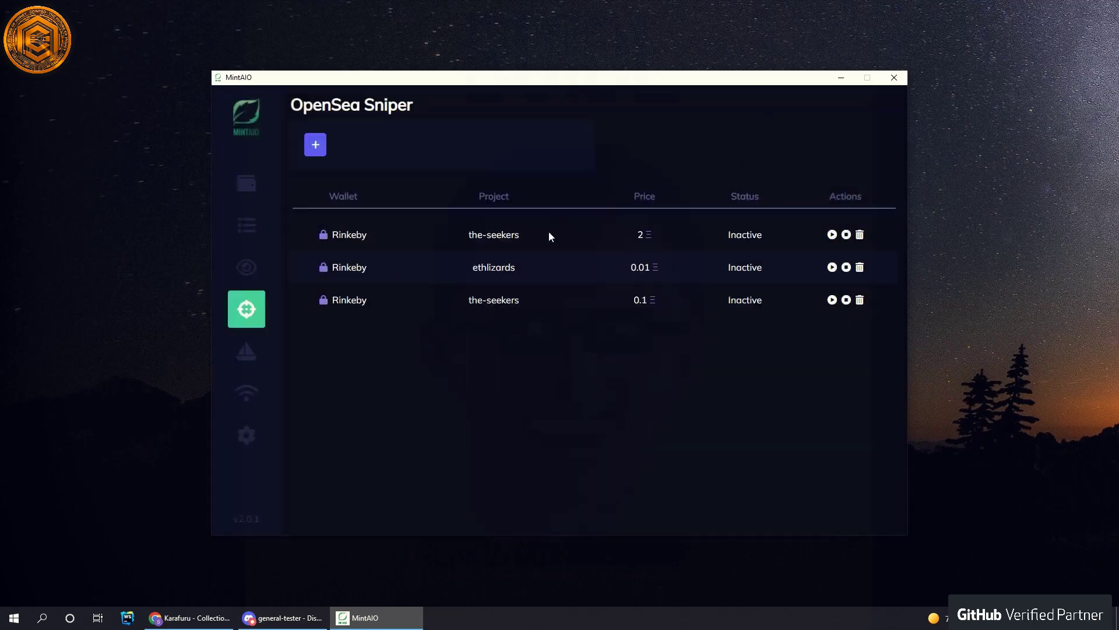
double_click(476, 238)
left_click(502, 241, "shift")
key("ctrl+c")
left_click(315, 145)
left_click(465, 177)
key("ctrl+v")
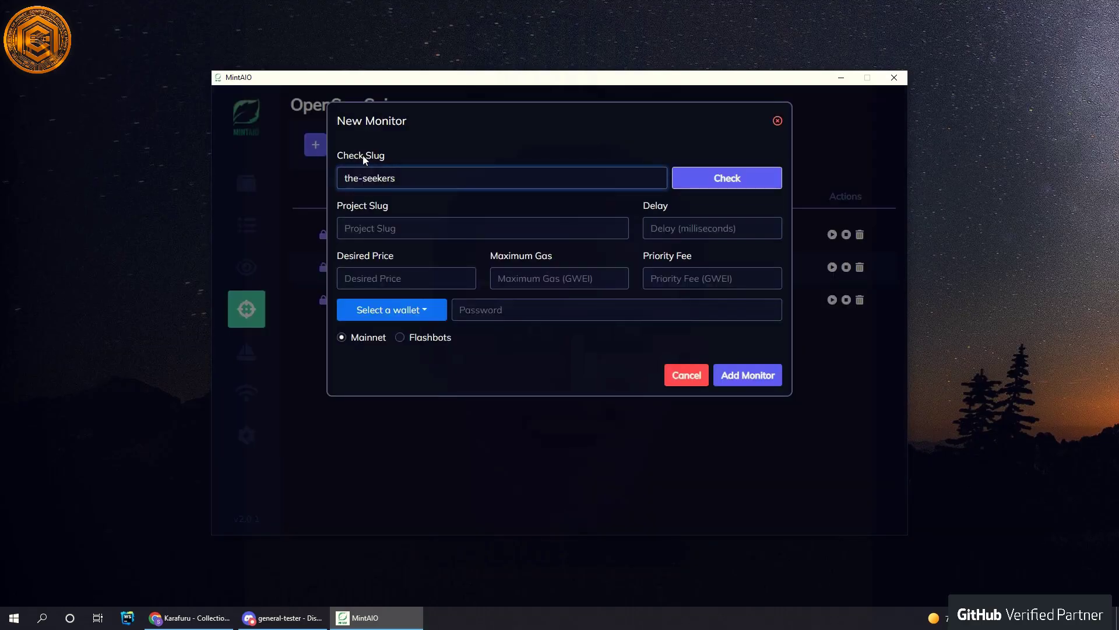
left_click(726, 179)
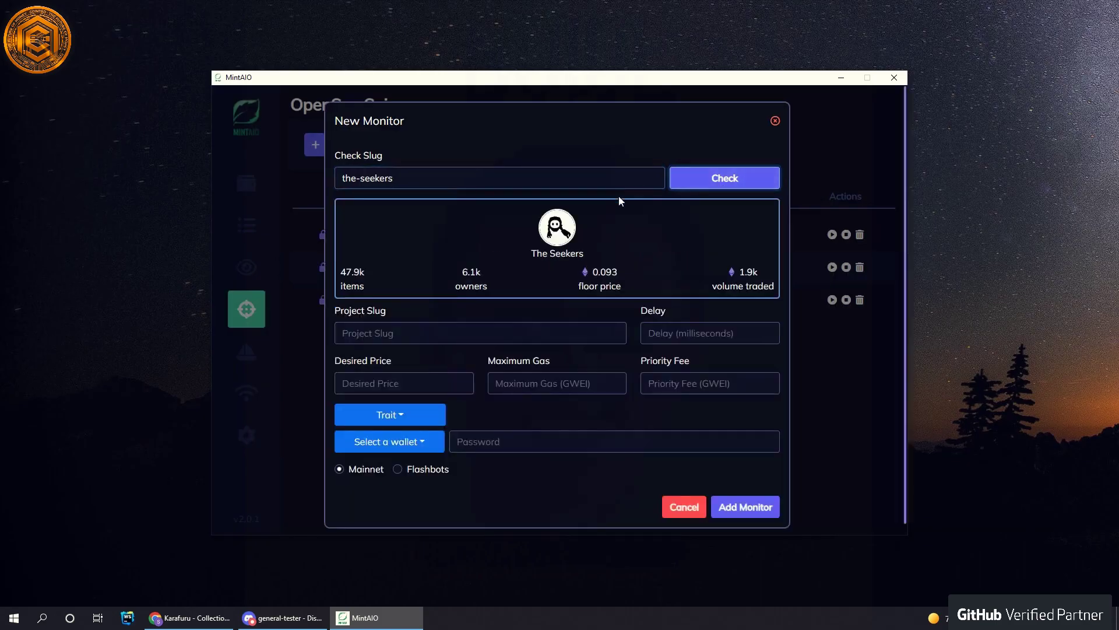
Enter the-seekers as Project Slug and choose the property (standard) trait
left_click_drag(763, 275, 340, 274)
left_click(483, 274)
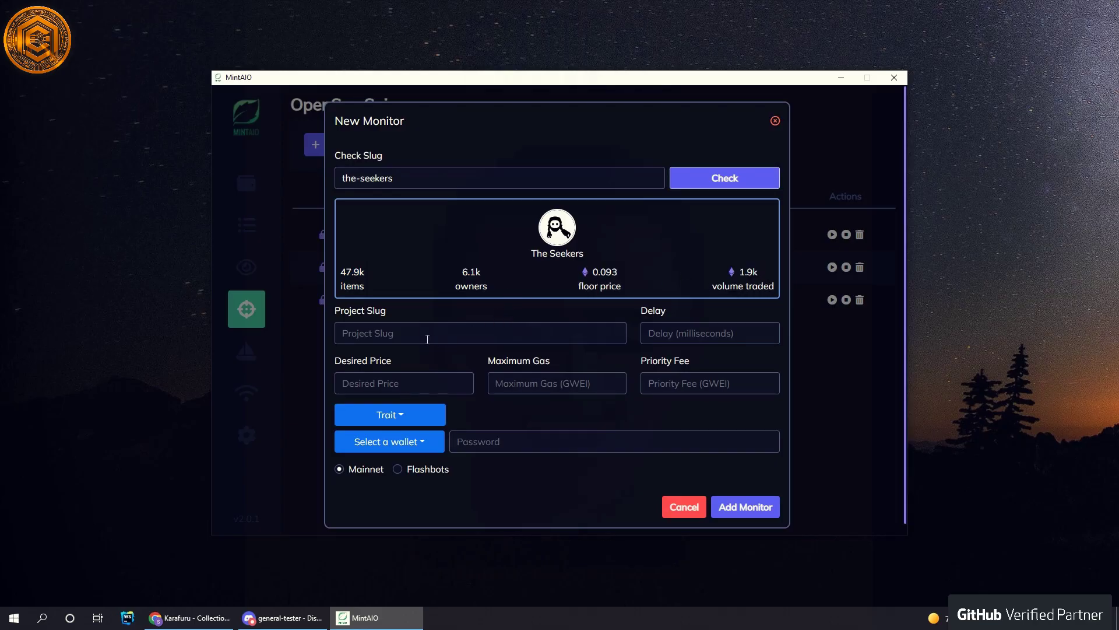
left_click(400, 340)
key("ctrl+v")
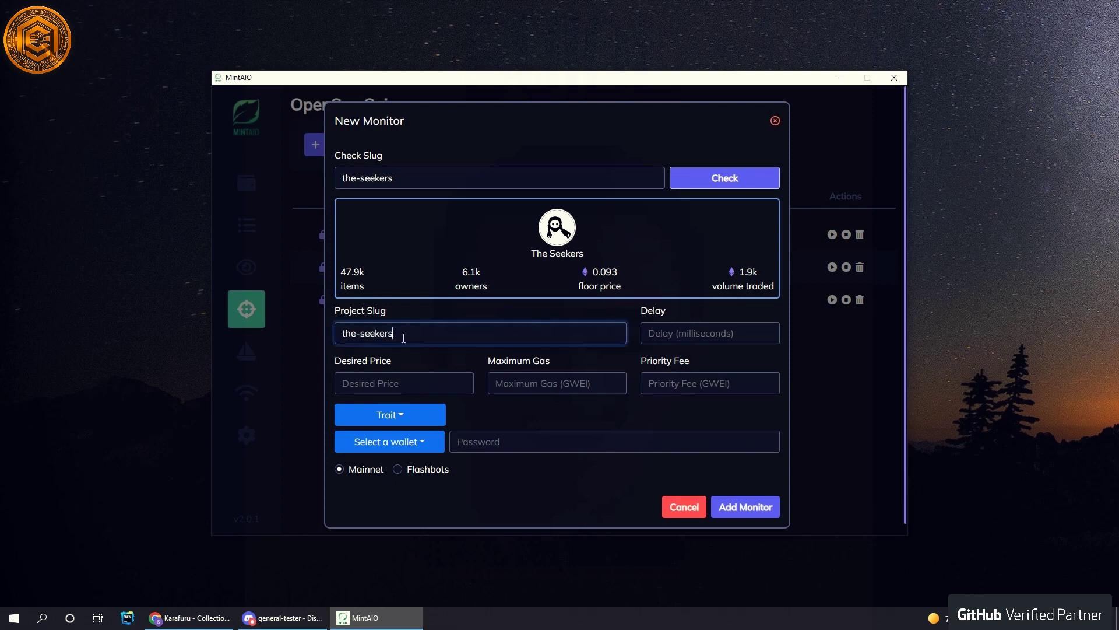
key("Tab")
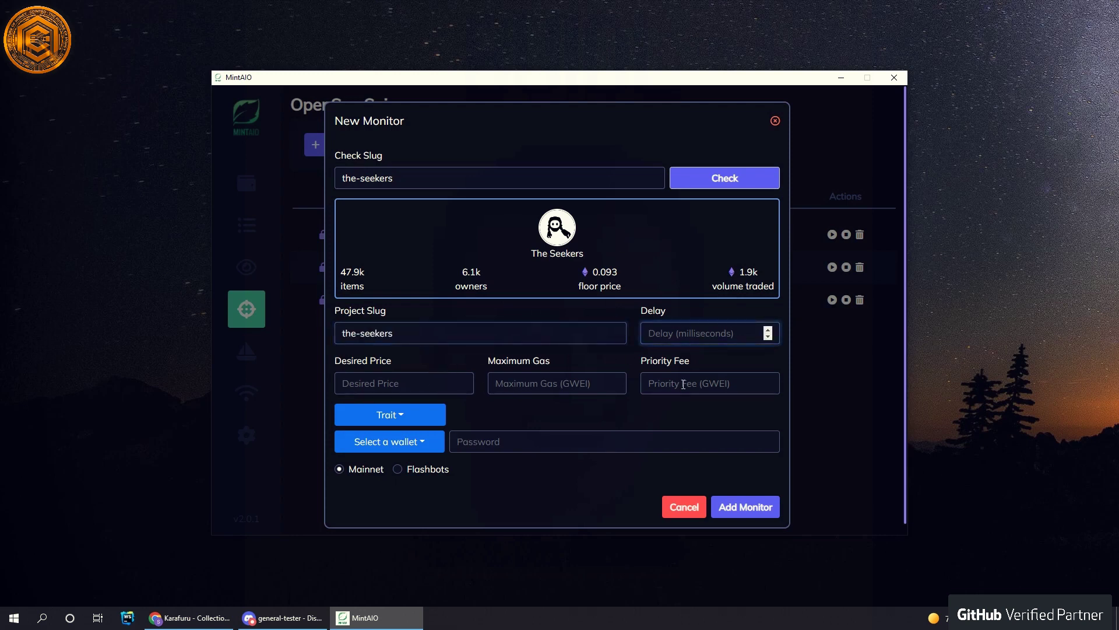
key("Tab")
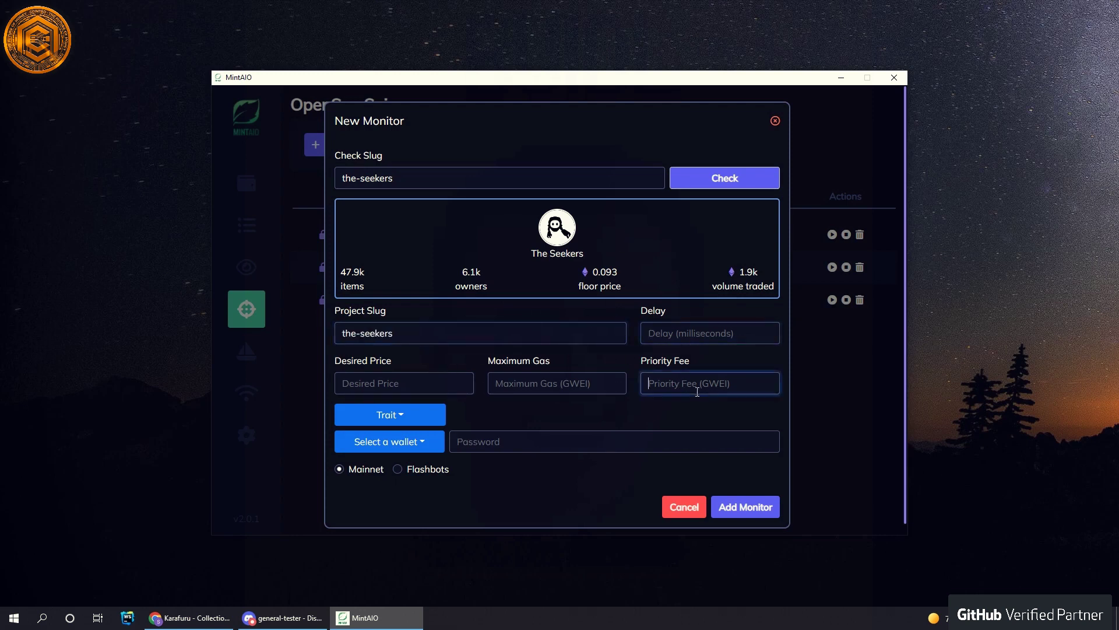
left_click(428, 417)
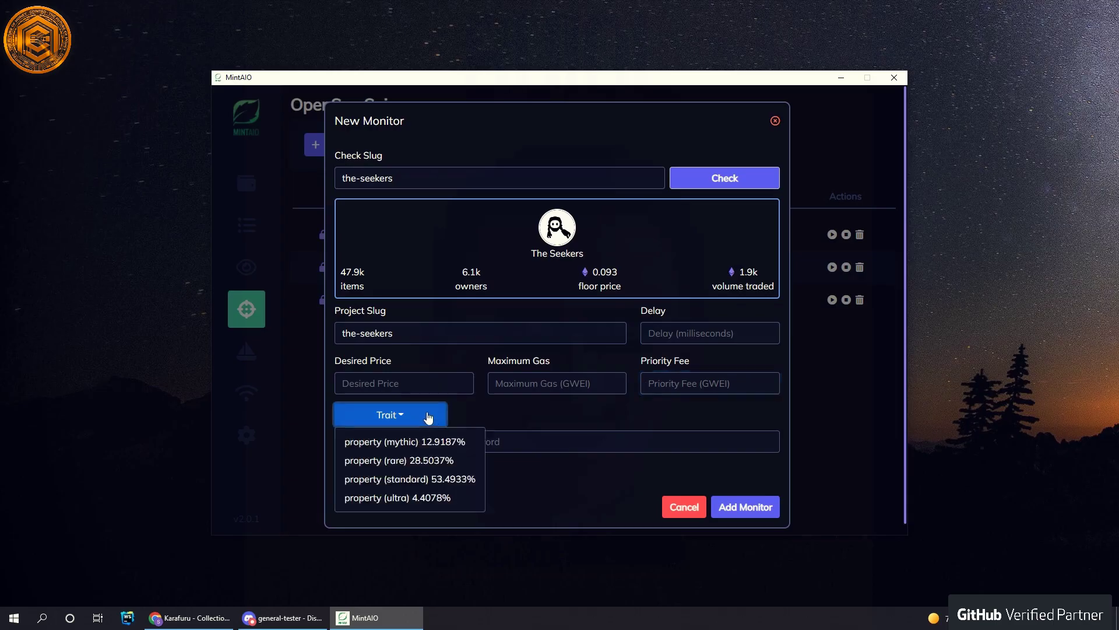
left_click(376, 480)
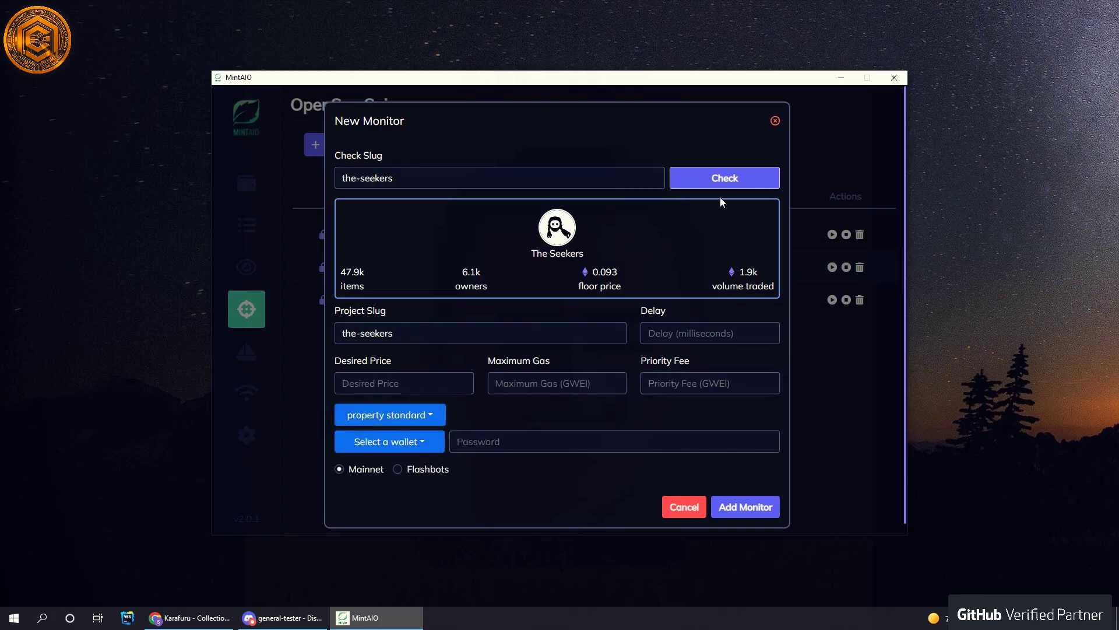
Close the monitor form and the Unlock Wallet prompt, then go to OpenSea Bidding
left_click(776, 122)
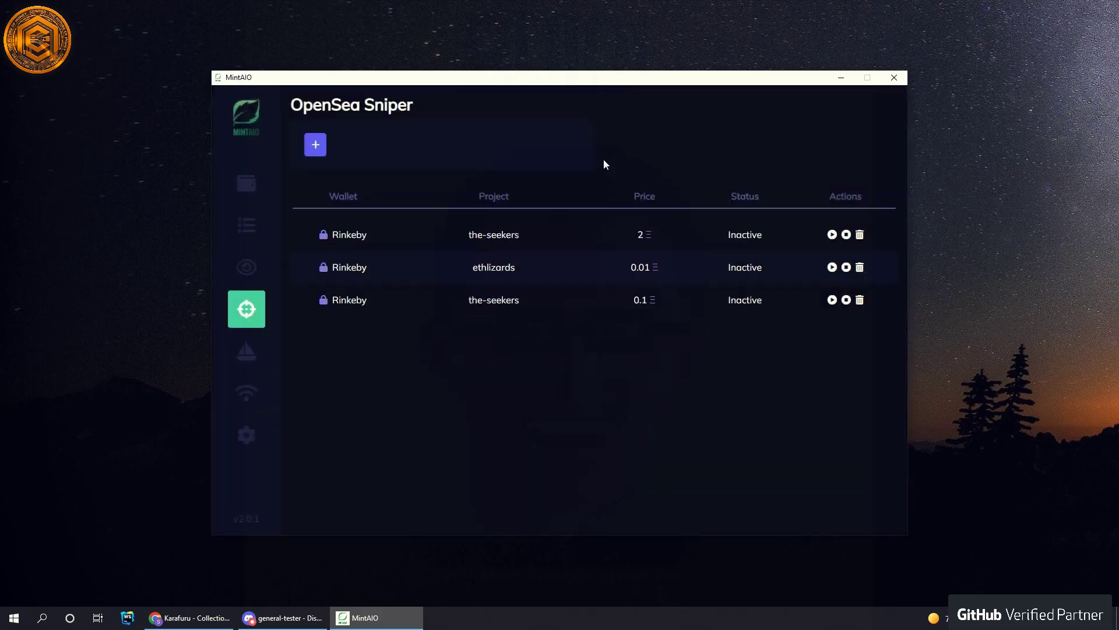
left_click(325, 236)
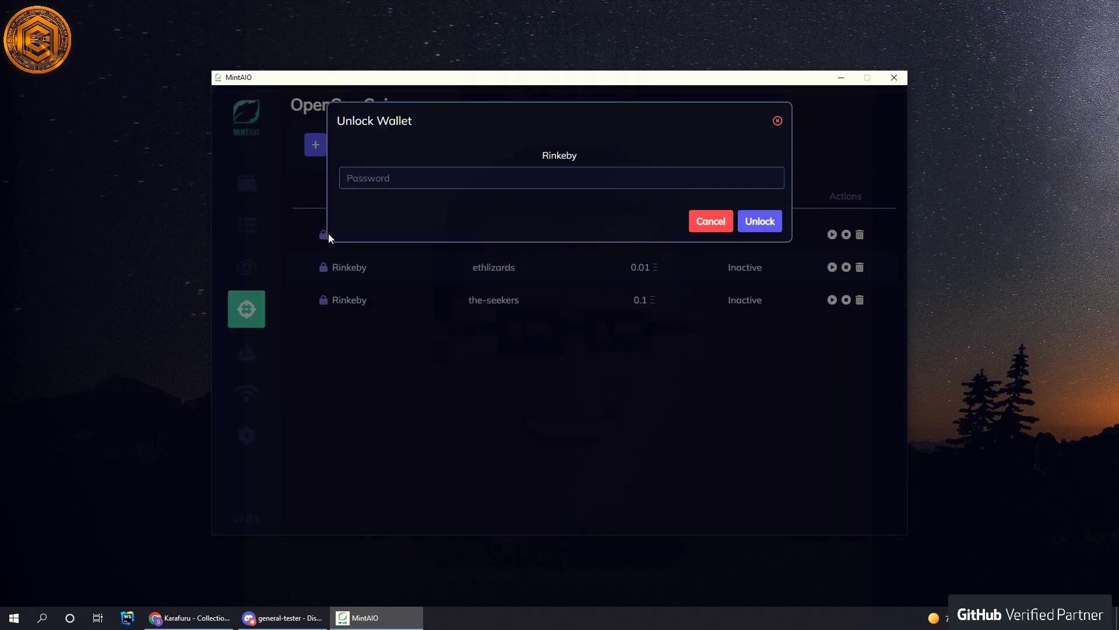
left_click(779, 123)
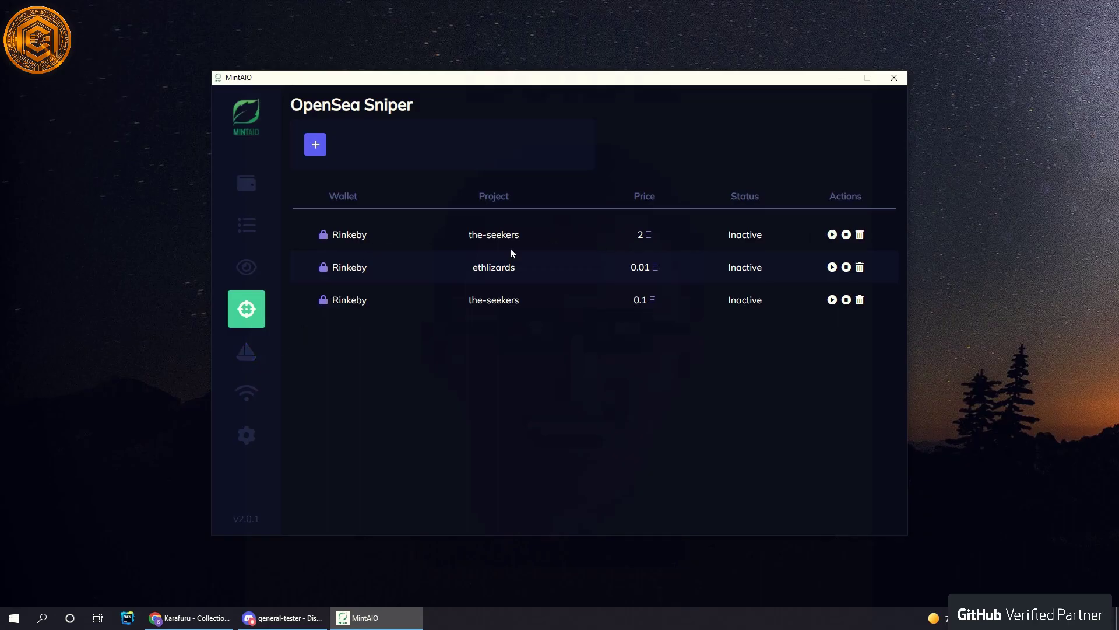
left_click(251, 353)
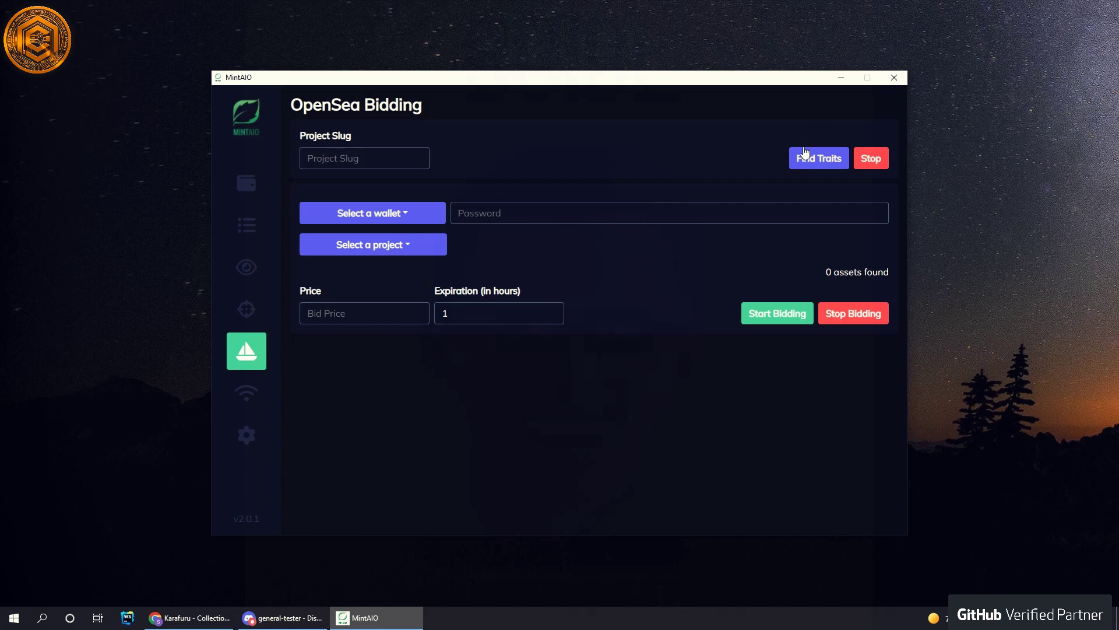
Paste the slug karafuru into the OpenSea Bidding Project Slug field
left_click_drag(422, 106, 347, 112)
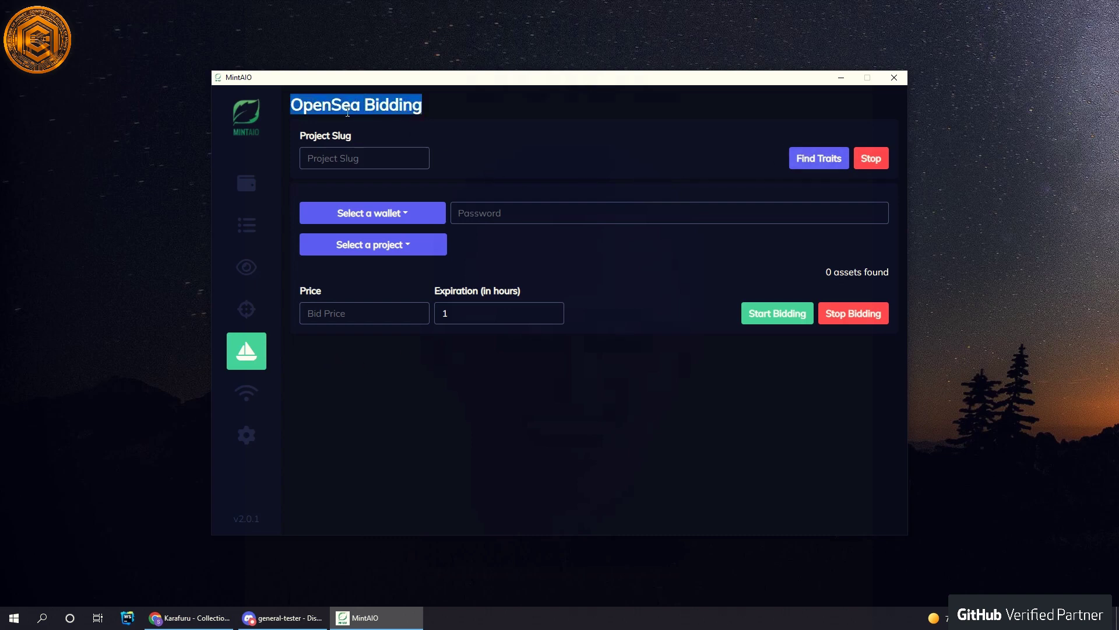
double_click(348, 112)
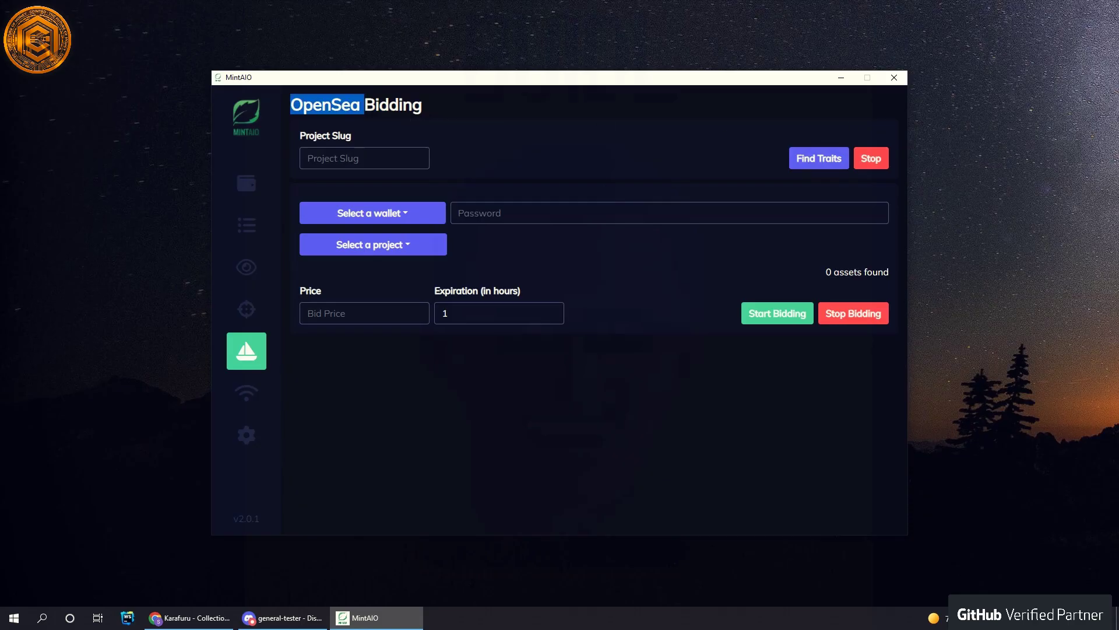
key("alt+Tab")
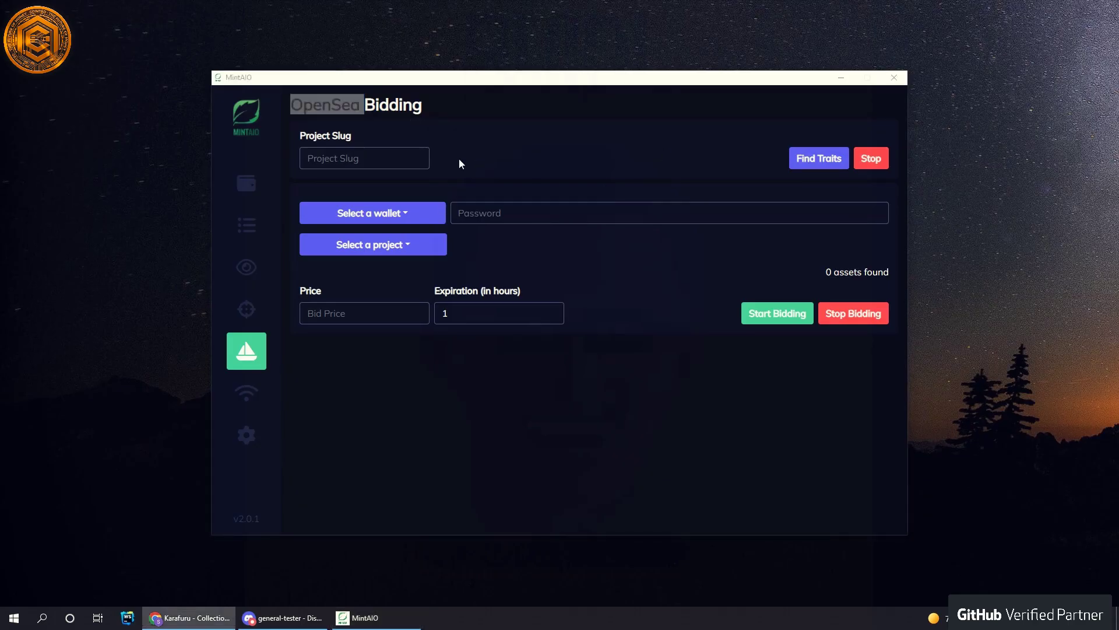
left_click(415, 162)
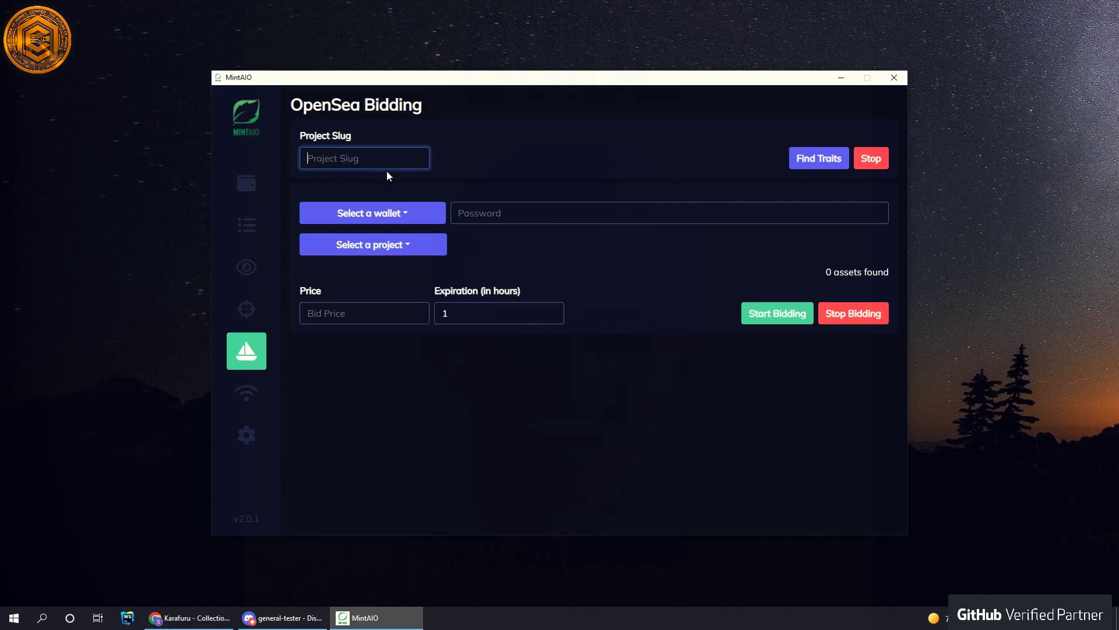
type("karafuru")
double_click(353, 167)
Run Find Traits for karafuru and follow the status until it reads Got Assets 1350
left_click(354, 166)
left_click(817, 161)
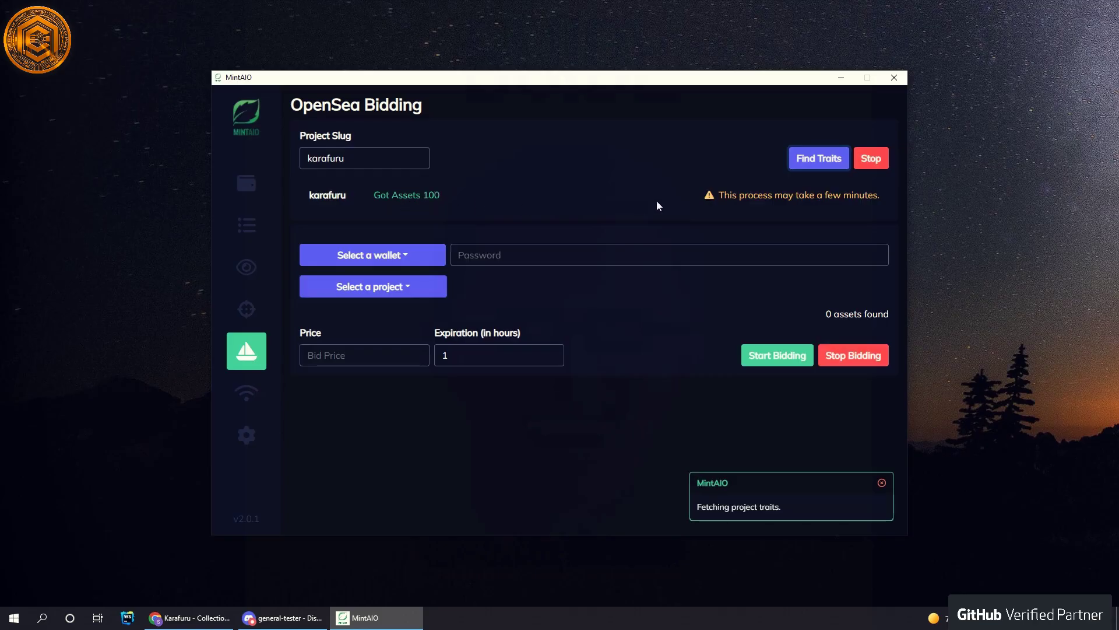
double_click(452, 197)
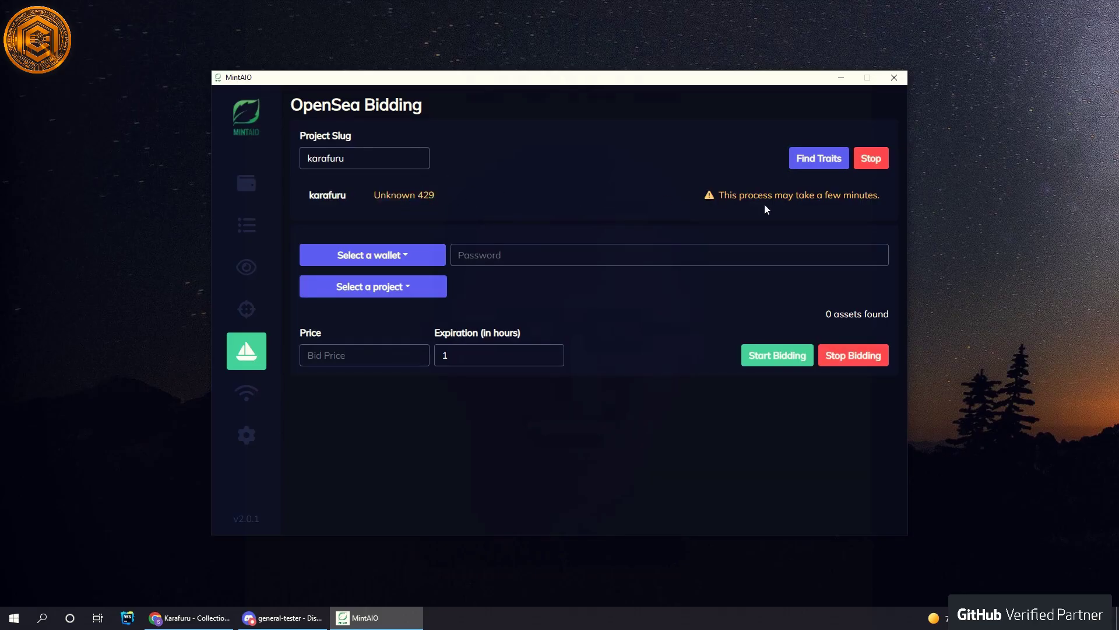
triple_click(415, 198)
left_click_drag(441, 197, 394, 204)
left_click_drag(393, 200, 442, 199)
triple_click(443, 196)
left_click_drag(369, 198, 789, 196)
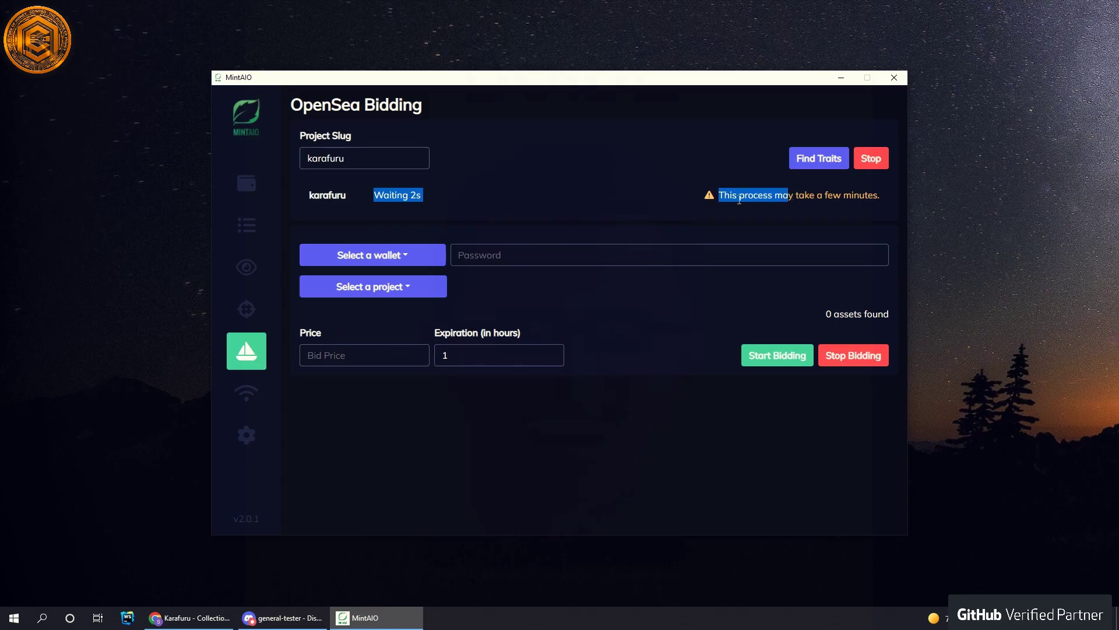
left_click(834, 201)
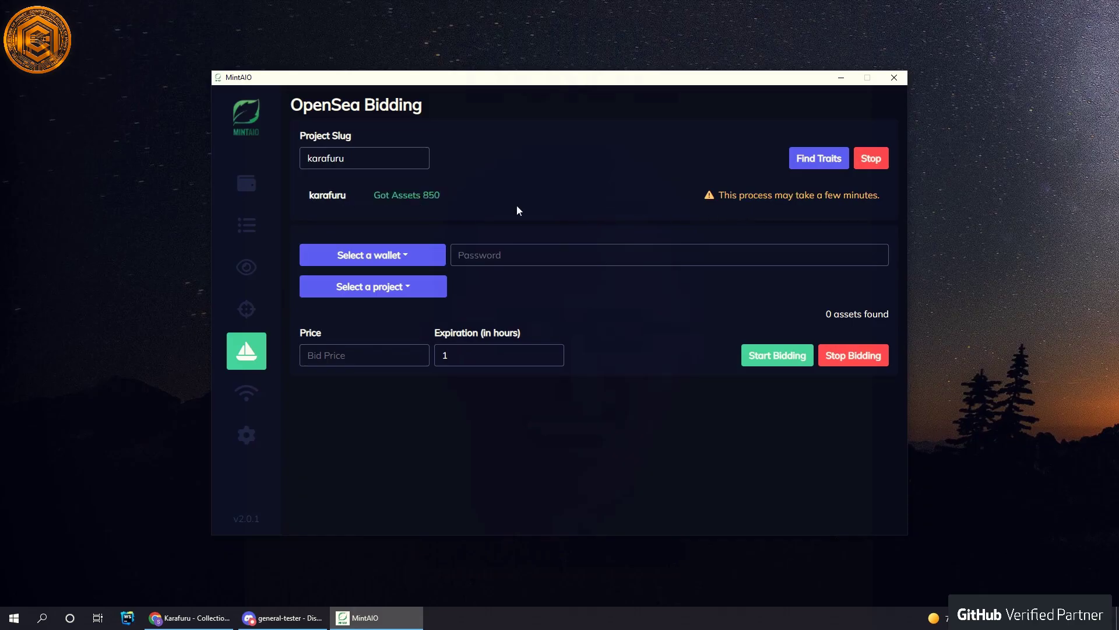
triple_click(399, 199)
left_click(408, 288)
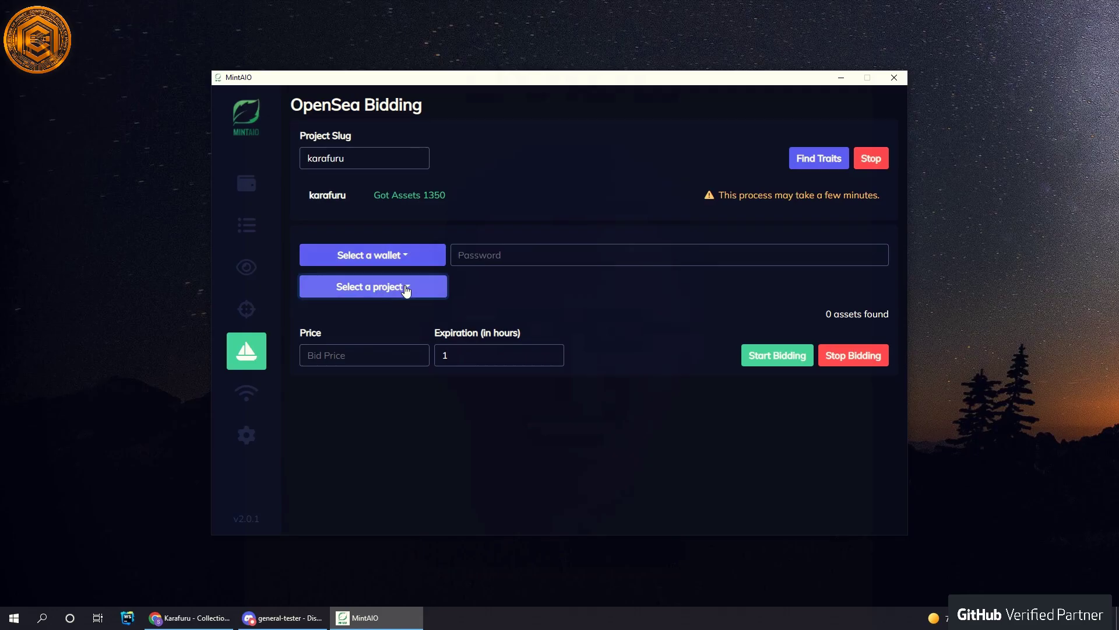
Stop the karafuru trait fetch and select azuki as the project to bid on
left_click(871, 158)
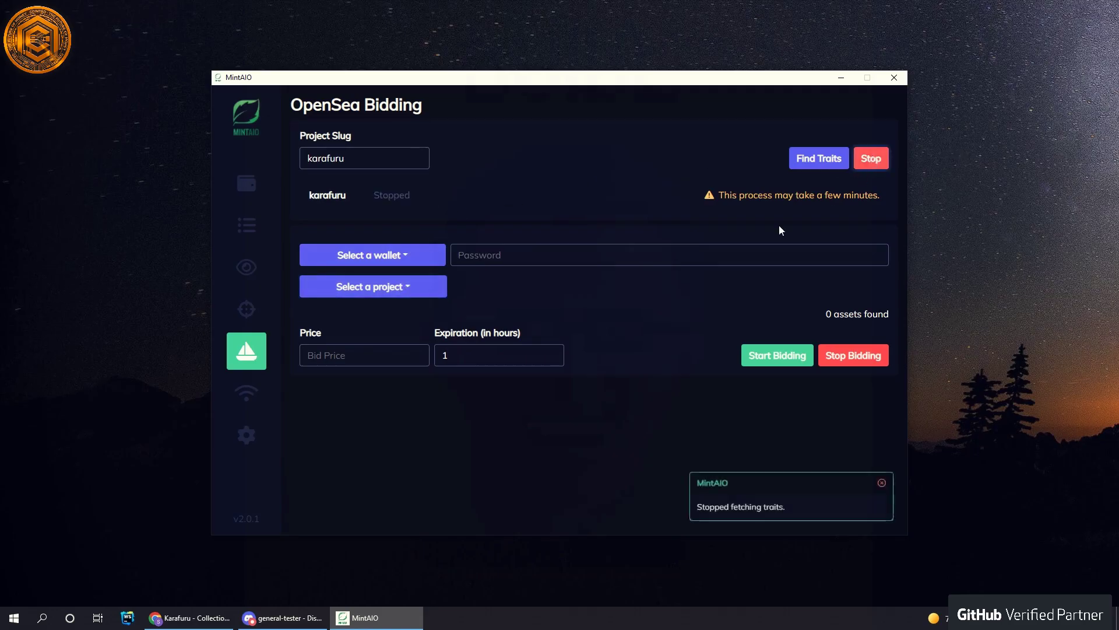
left_click(430, 293)
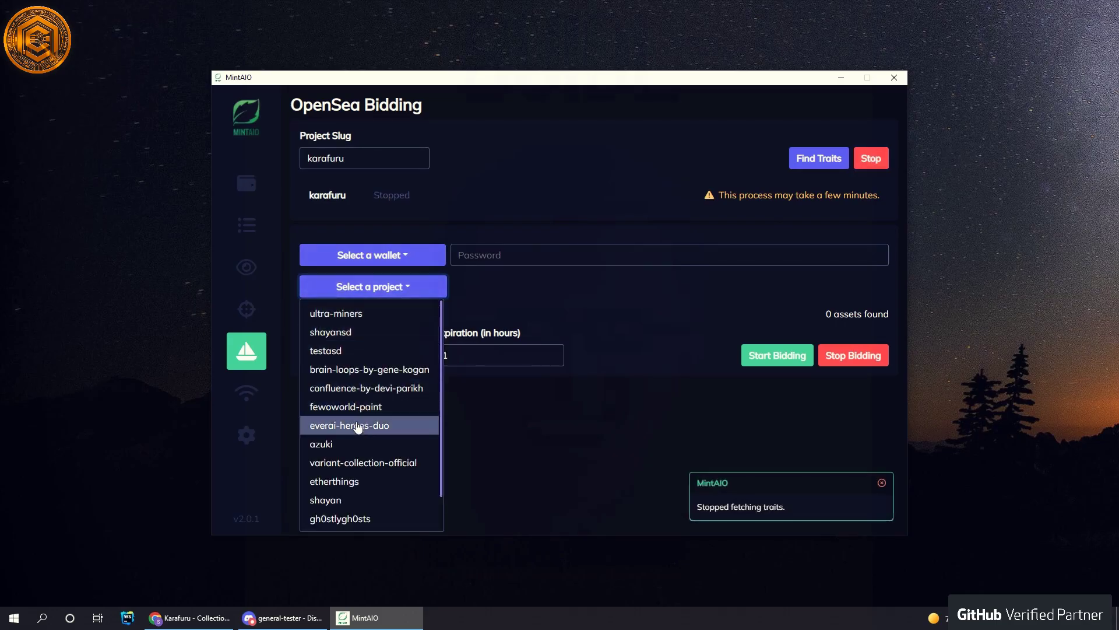
scroll(355, 437, "down", 1)
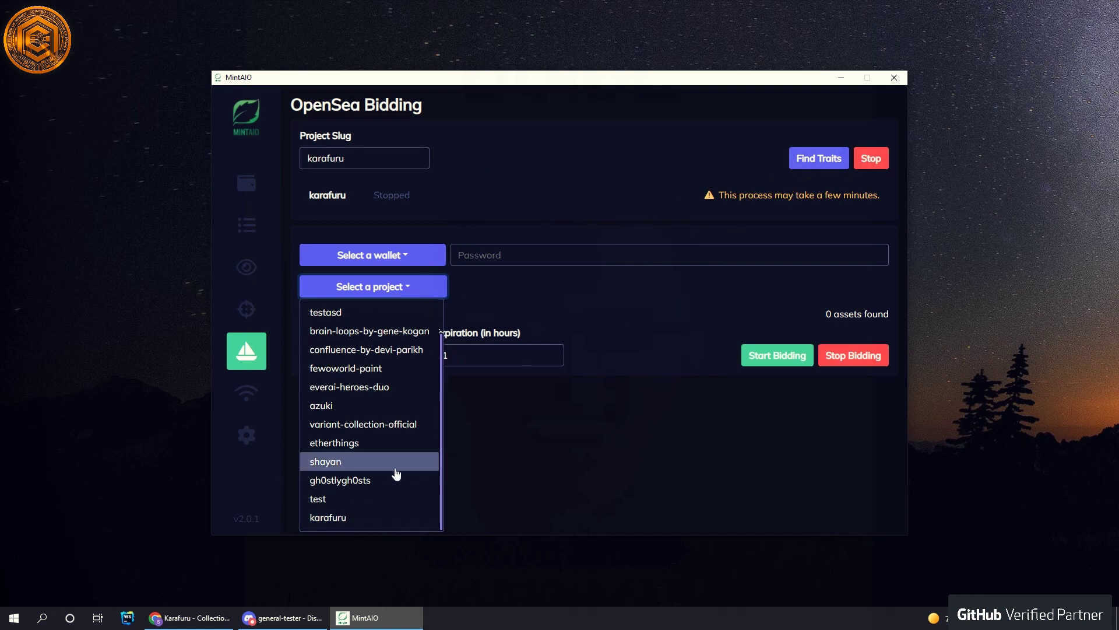
scroll(396, 474, "up", 1)
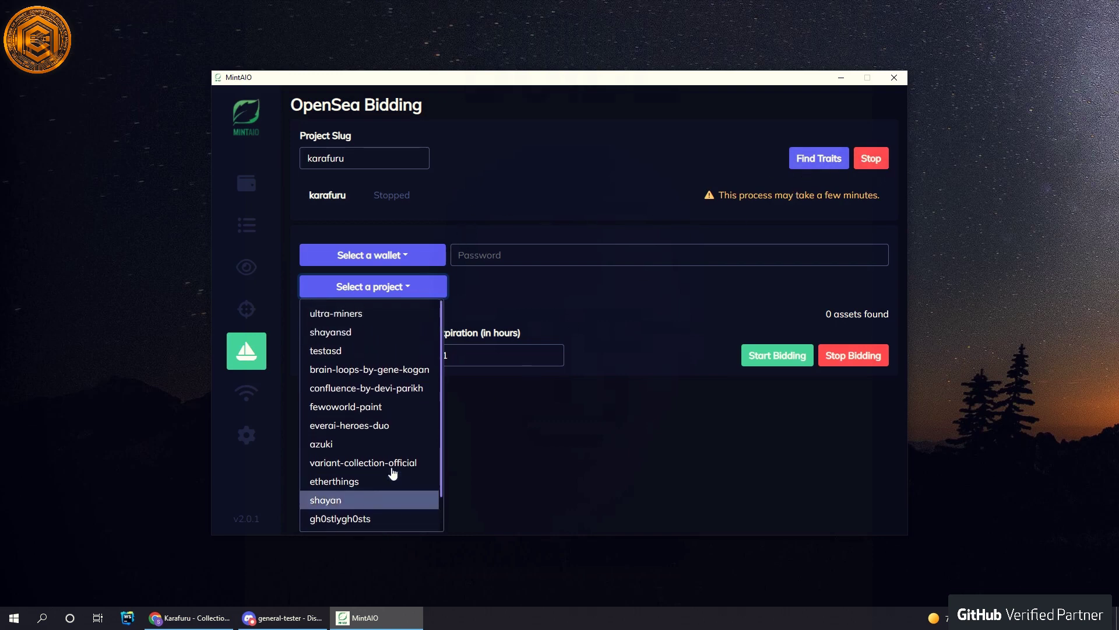
left_click(351, 444)
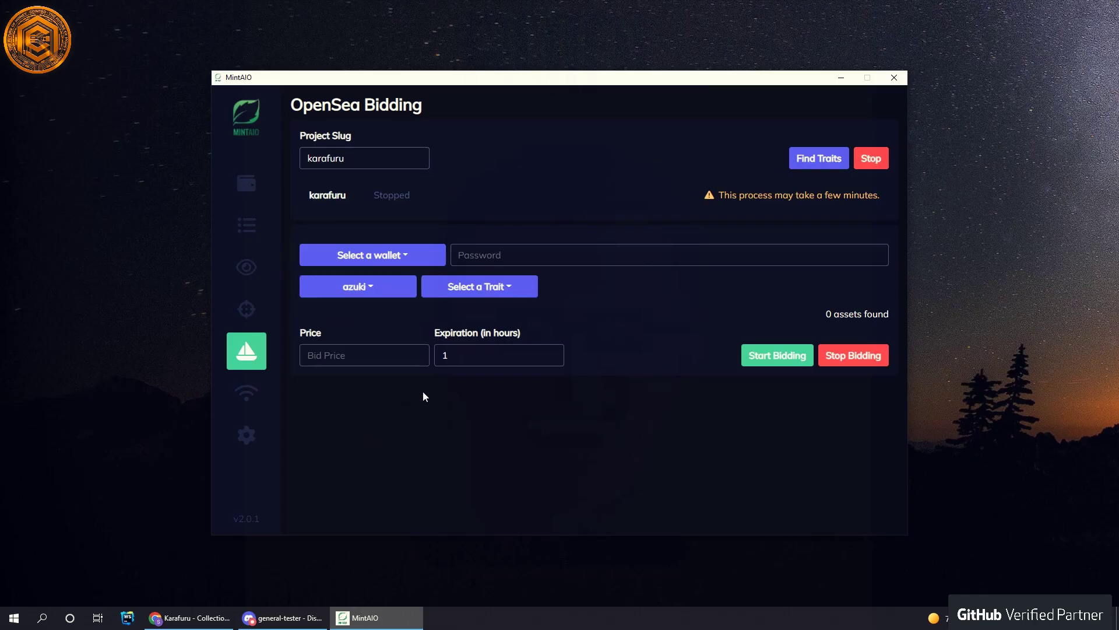
Scroll through azuki's trait list, such as Type;Human (9018)
left_click(510, 294)
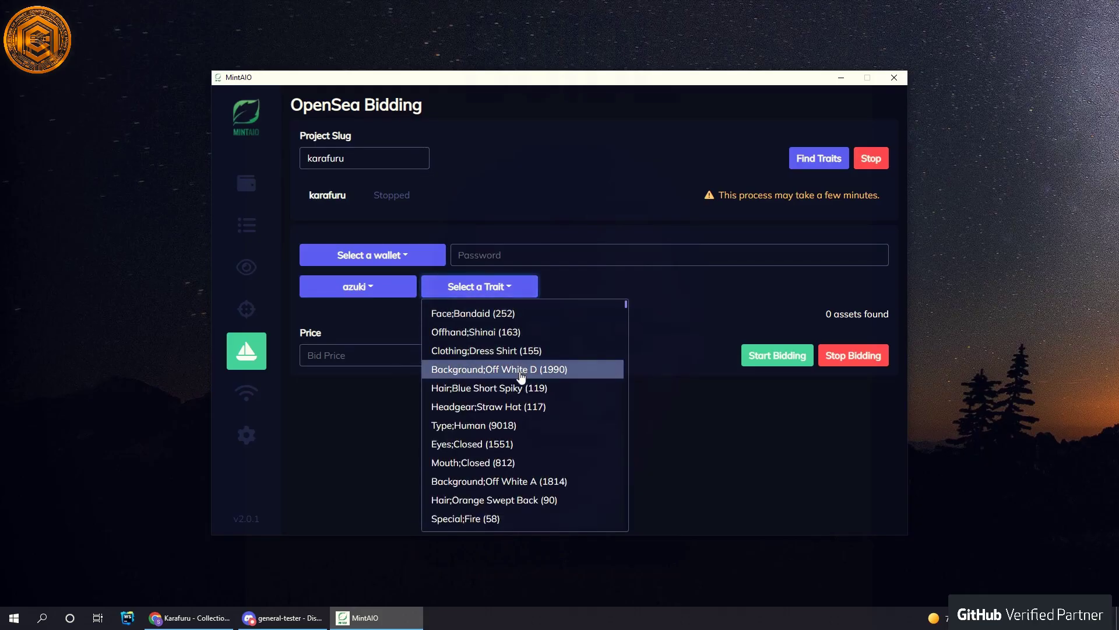
scroll(516, 374, "down", 1)
scroll(516, 373, "down", 3)
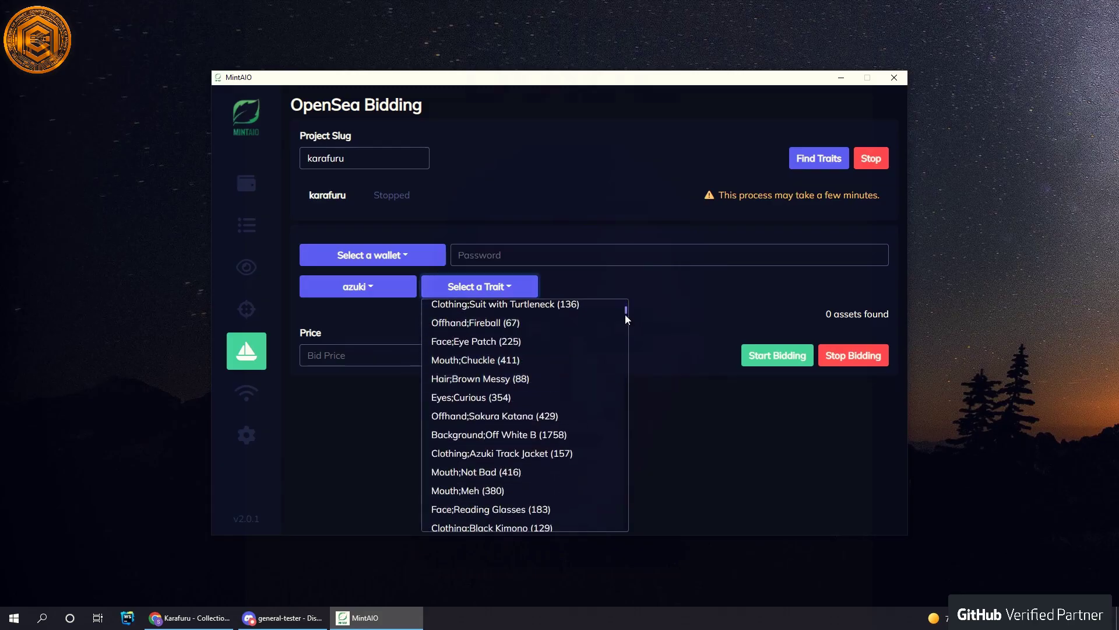
scroll(626, 313, "down", 1)
left_click_drag(626, 313, 614, 376)
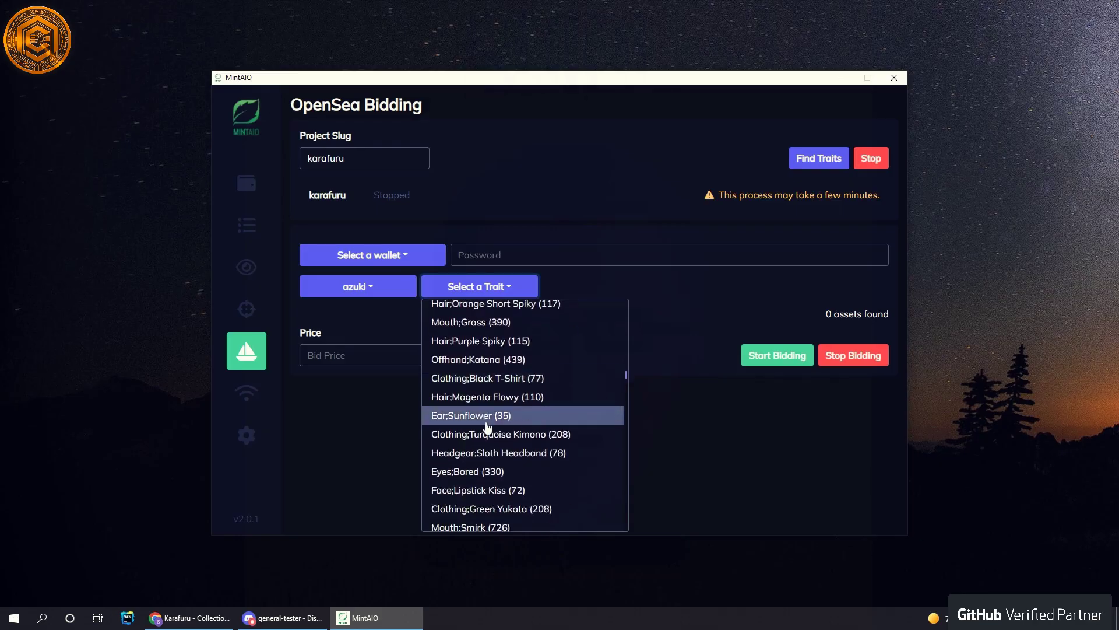
scroll(496, 398, "down", 15)
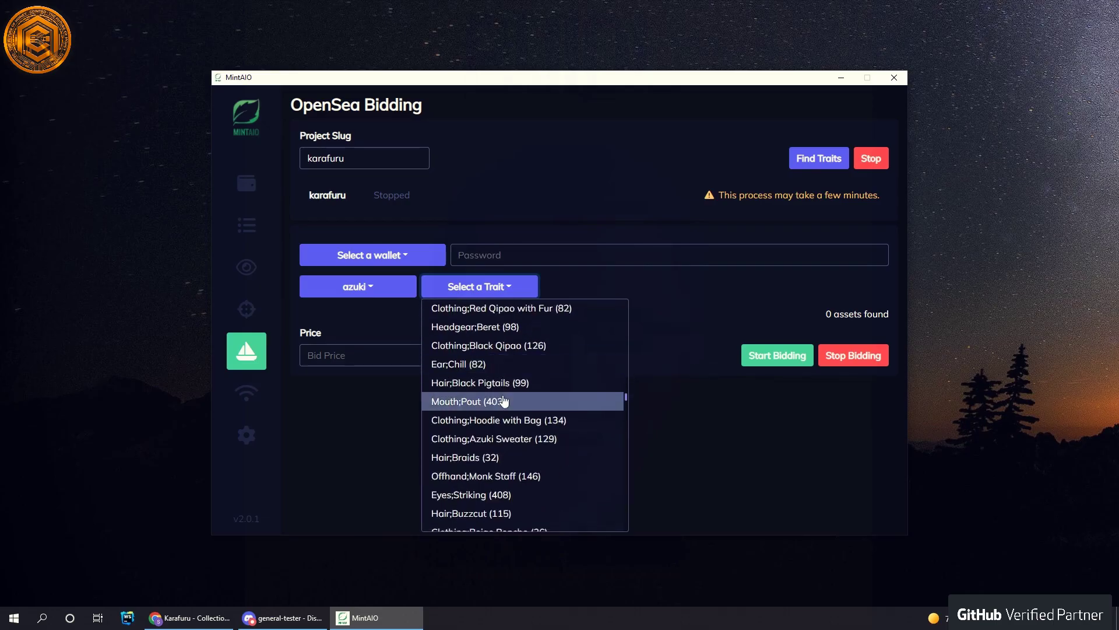
scroll(513, 398, "up", 10)
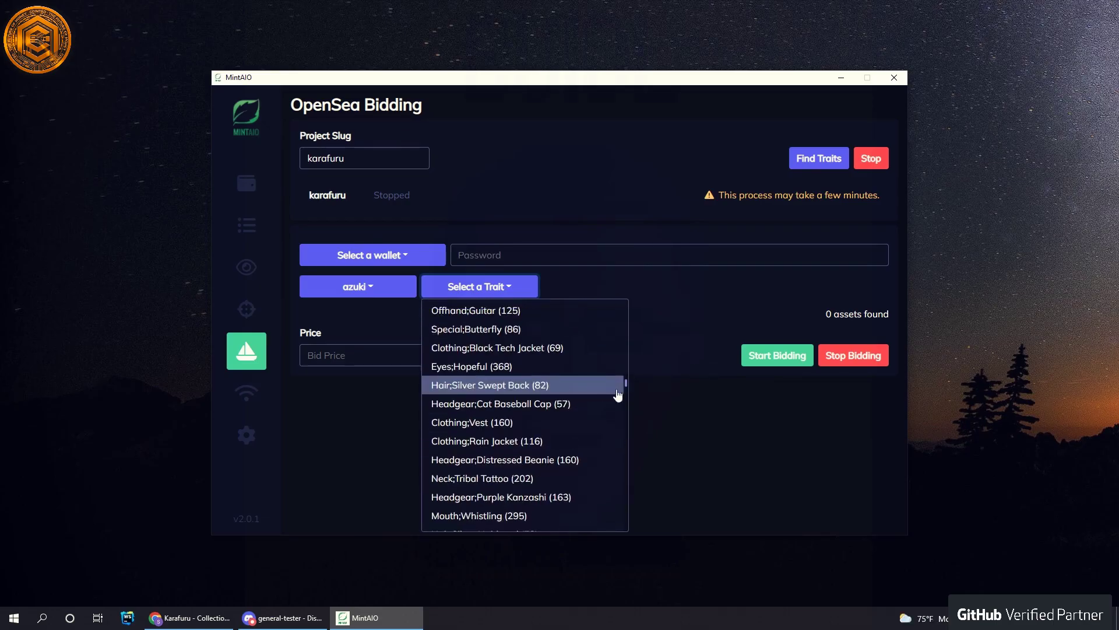
left_click_drag(625, 383, 626, 305)
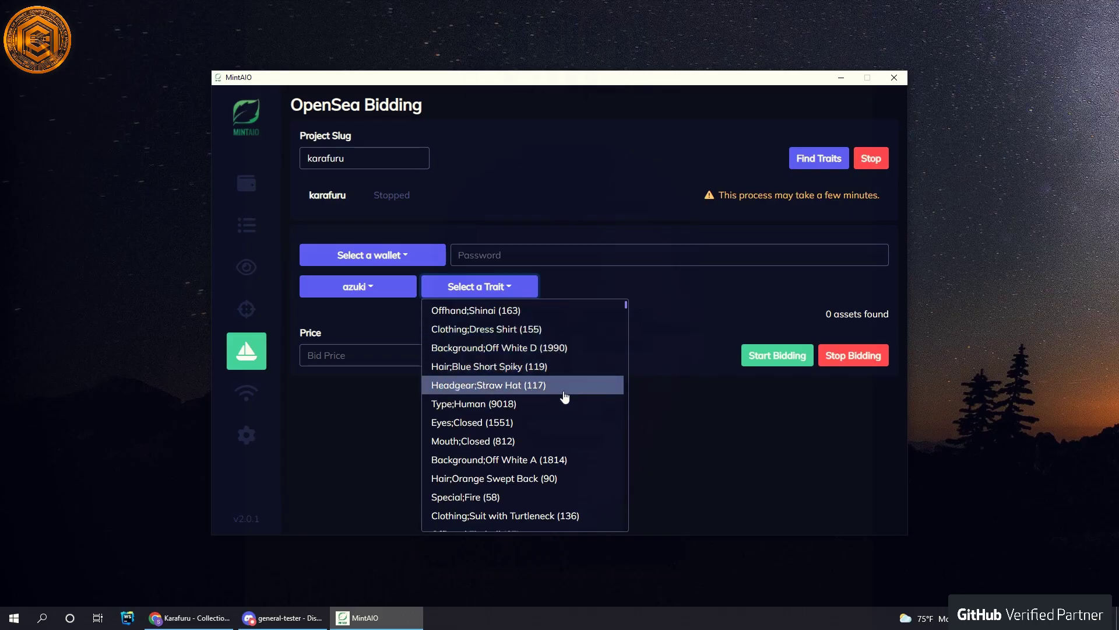
Filter azuki to the Background;Off White D and Offhand;Shinai traits, matching 32 assets
left_click(513, 348)
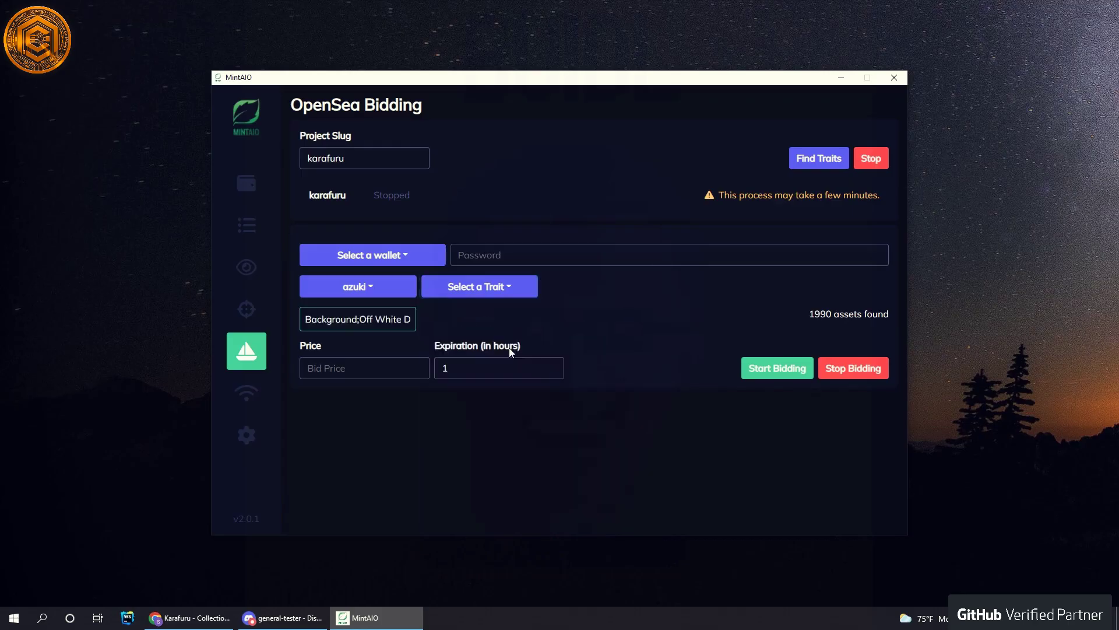
left_click(504, 295)
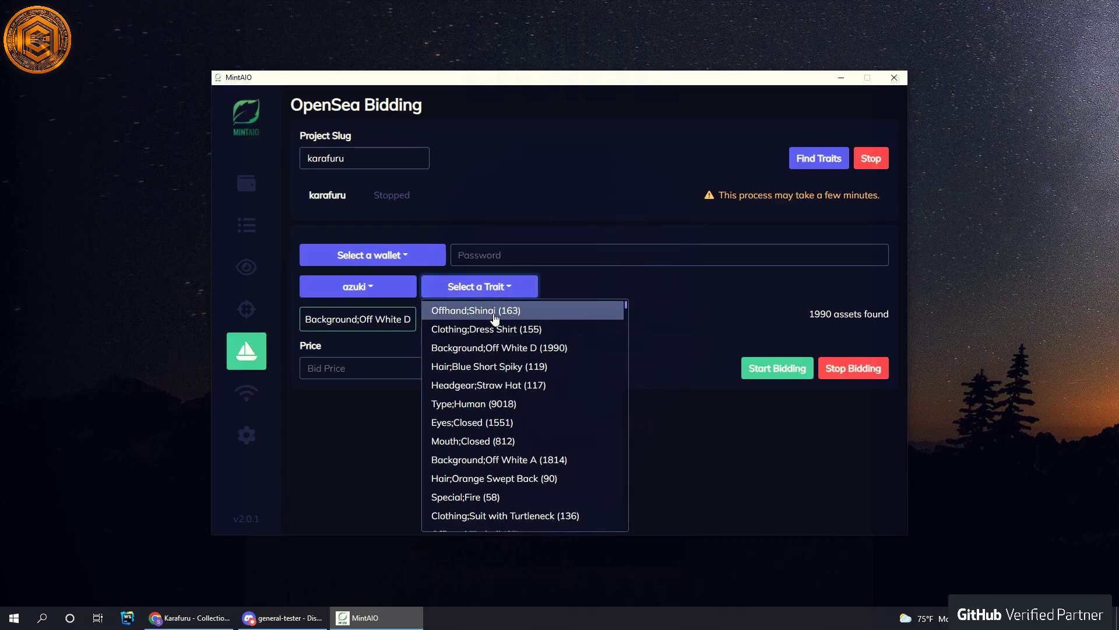
left_click(495, 315)
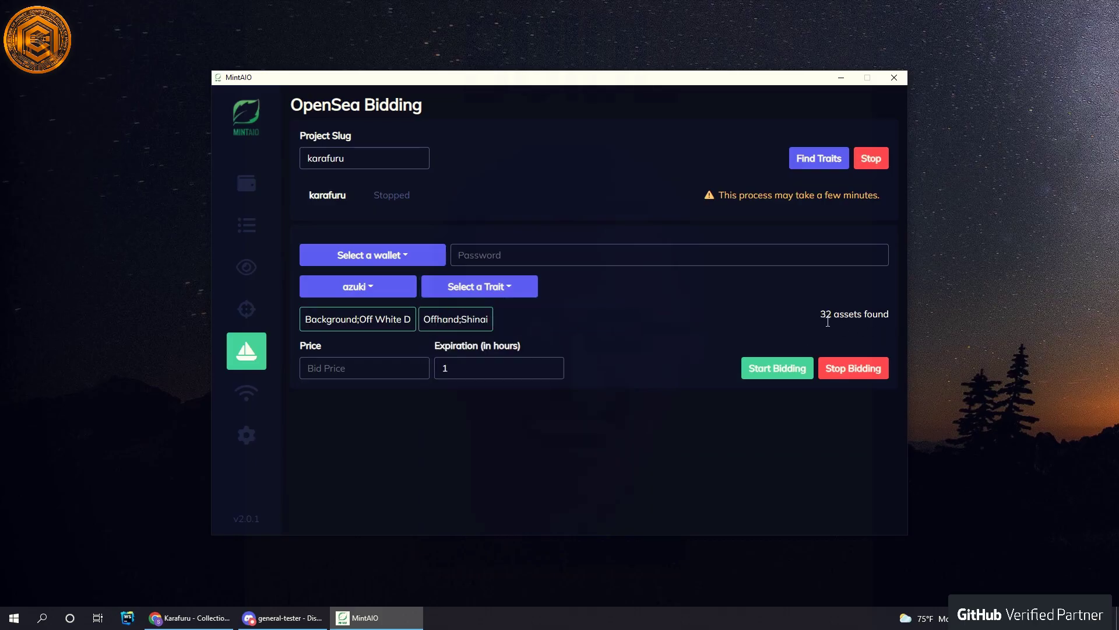
left_click(392, 366)
Use the LEAVE EMPTY wallet with its password, bid 0.01 with 3-hour expiry, and start bidding
left_click(374, 254)
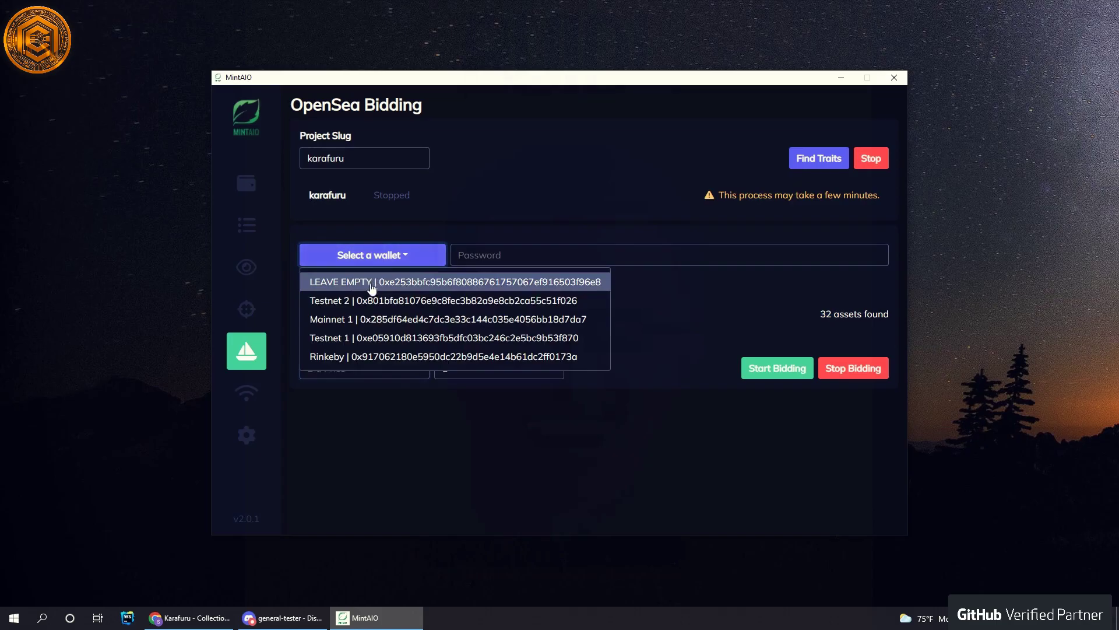
left_click(371, 282)
left_click(524, 266)
type("********")
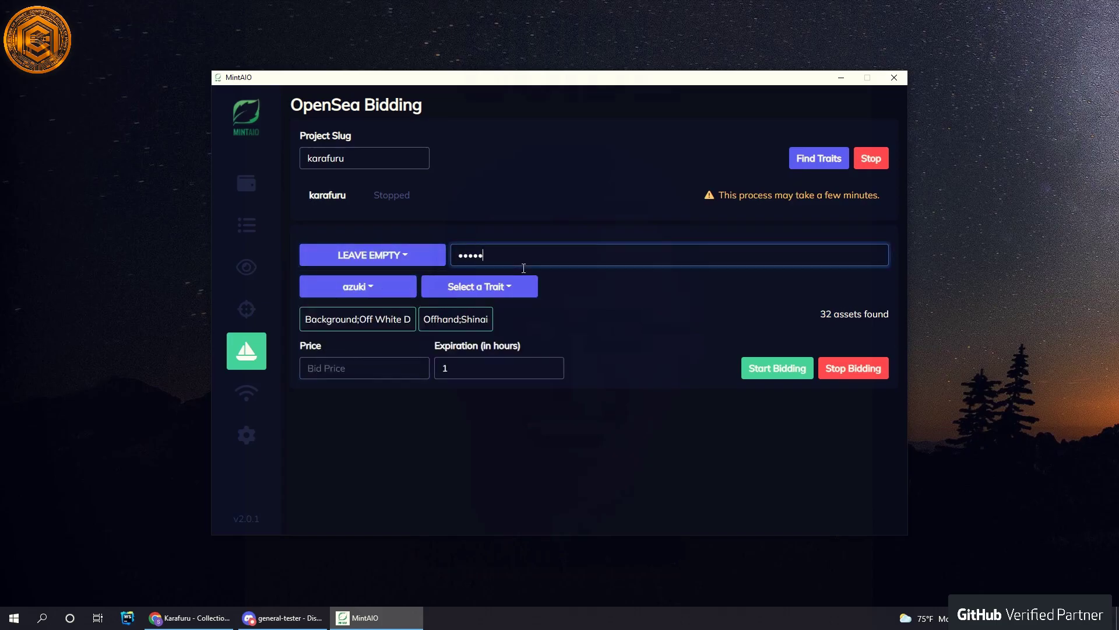
left_click(366, 378)
type("0")
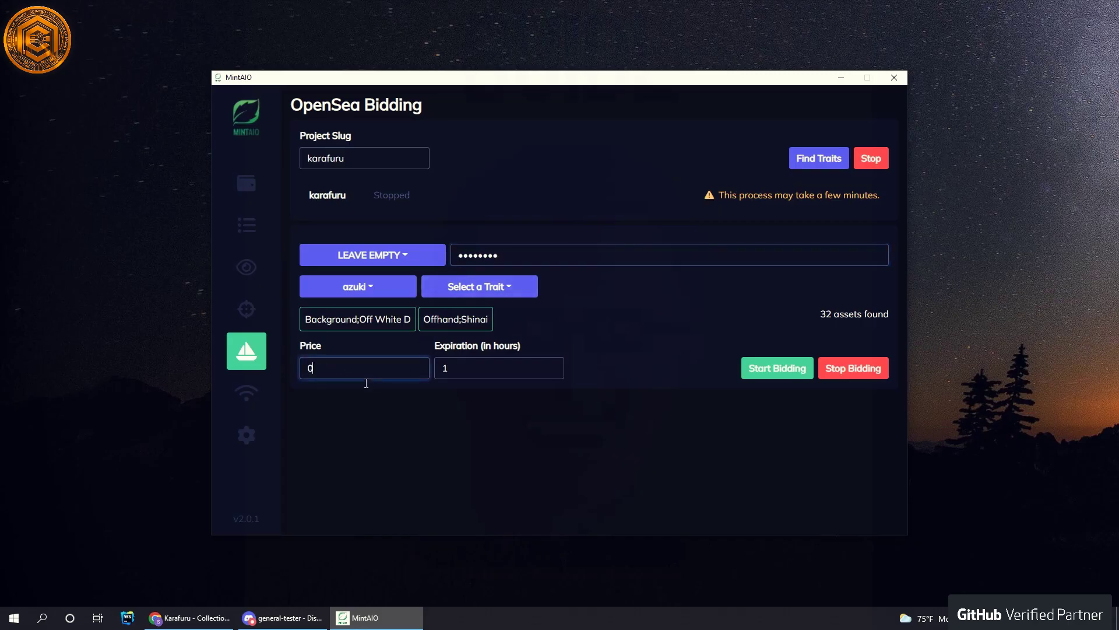
type(".01")
left_click(470, 377)
key("BackSpace")
type("3")
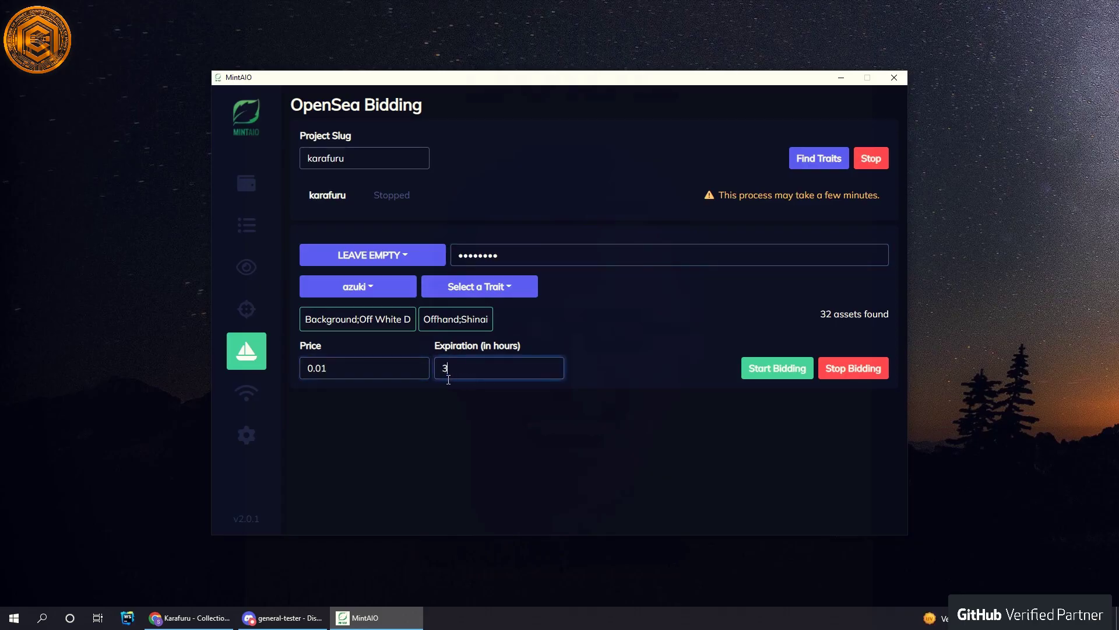
left_click(558, 347)
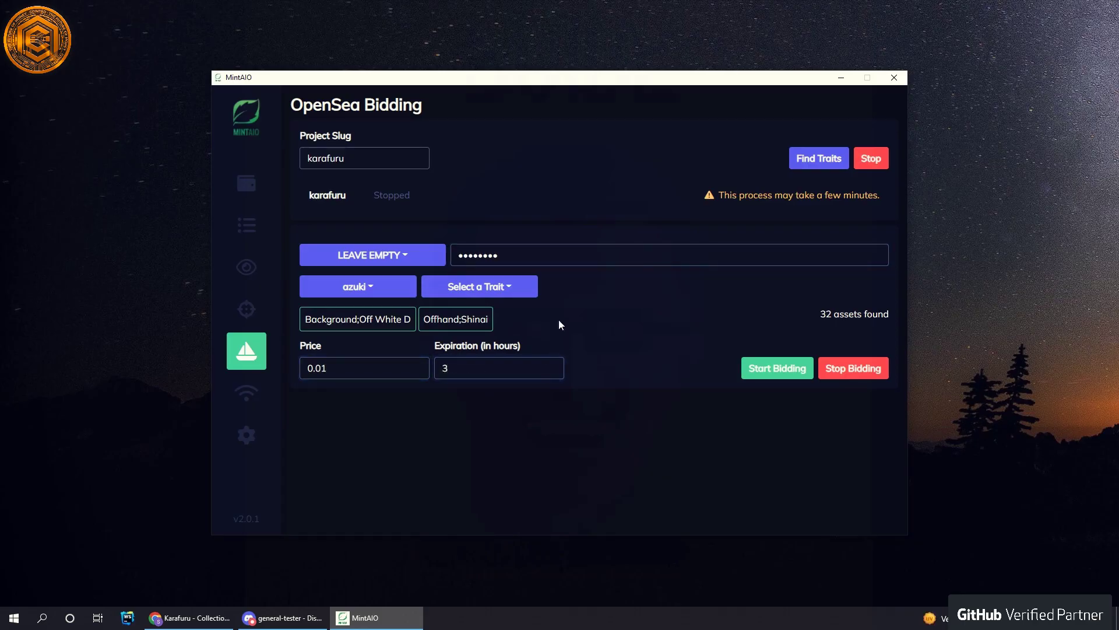
left_click(765, 371)
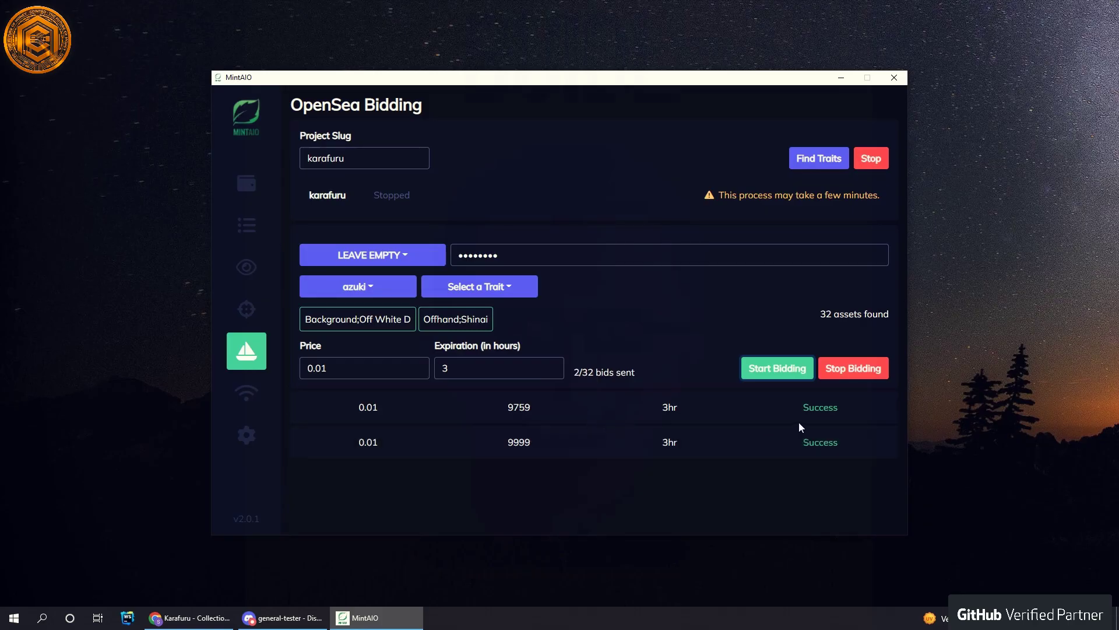
Watch the bid list until 14 of 32 bids succeed, then stop bidding
double_click(825, 412)
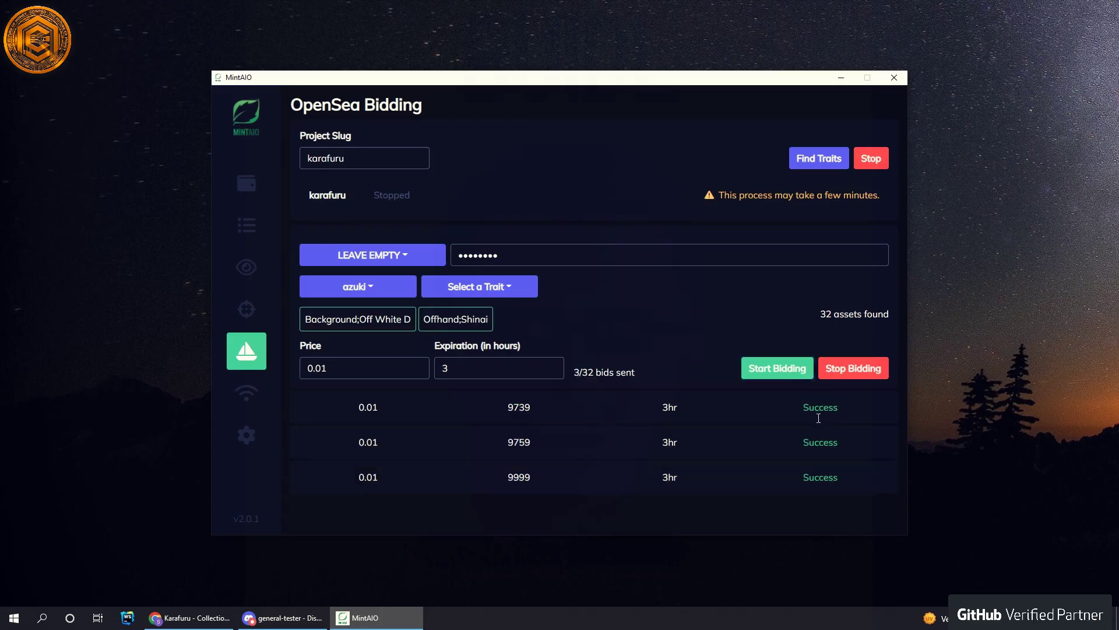
double_click(810, 412)
scroll(810, 424, "down", 1)
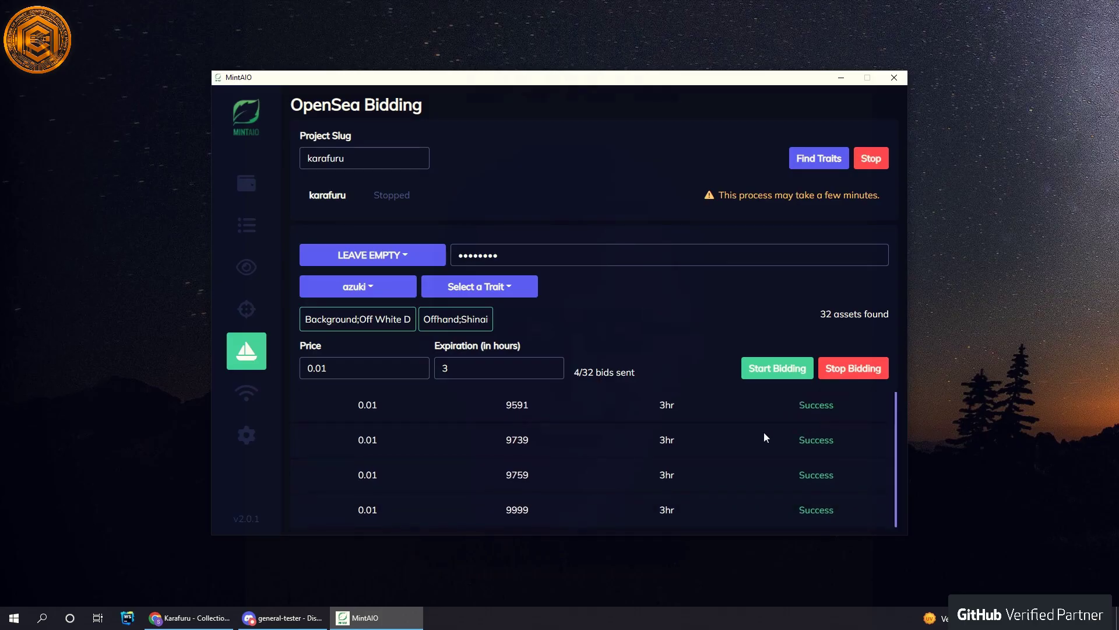
scroll(749, 436, "up", 1)
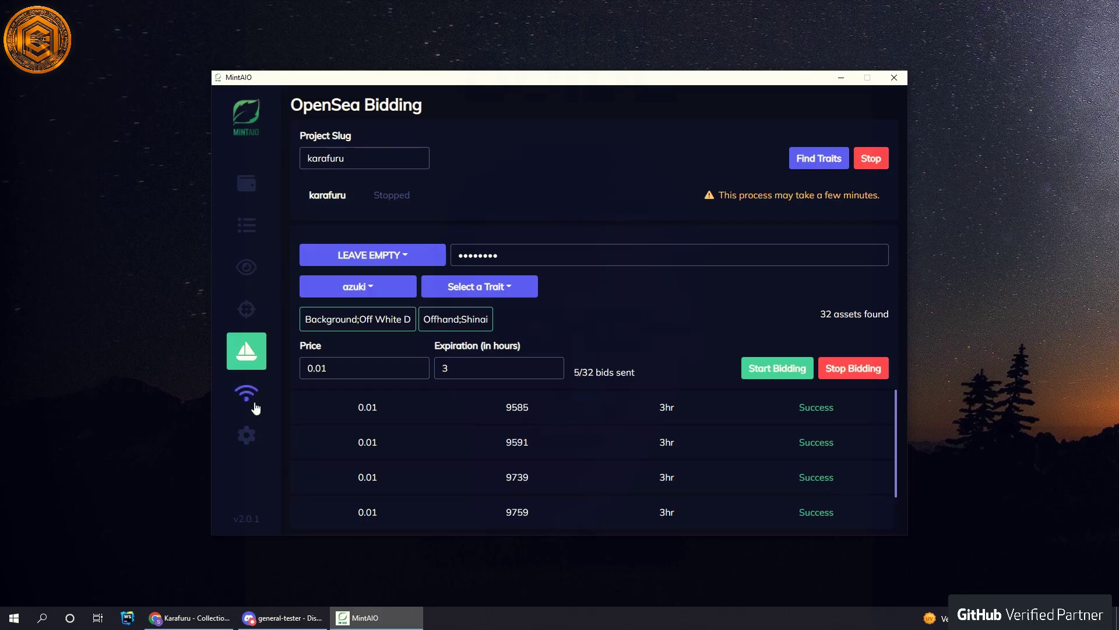
scroll(592, 467, "down", 1)
scroll(477, 467, "up", 1)
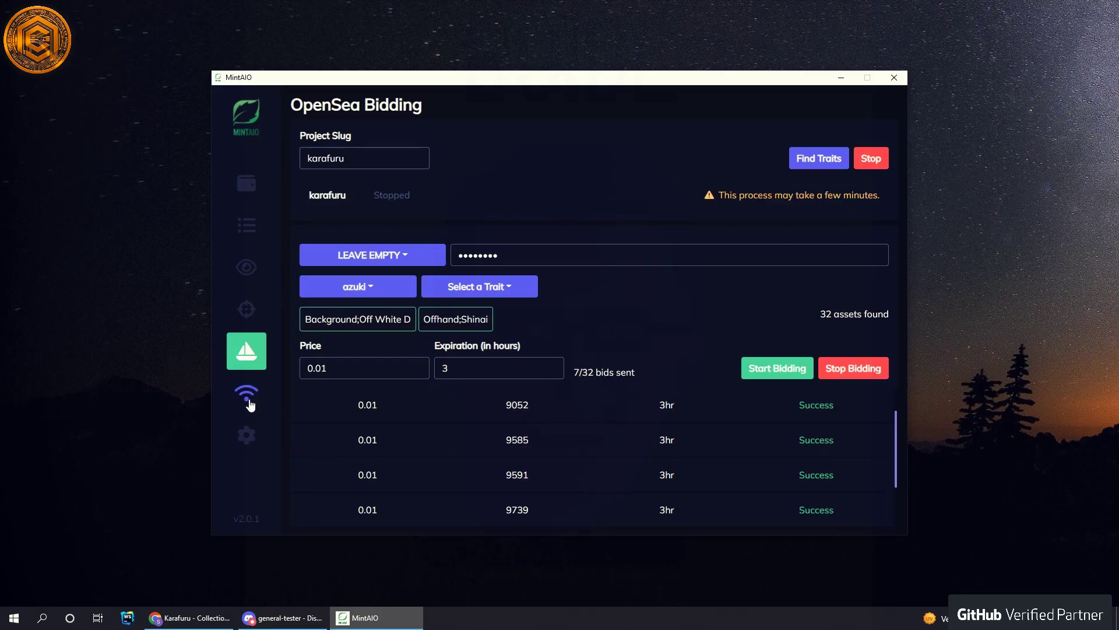
scroll(533, 432, "down", 2)
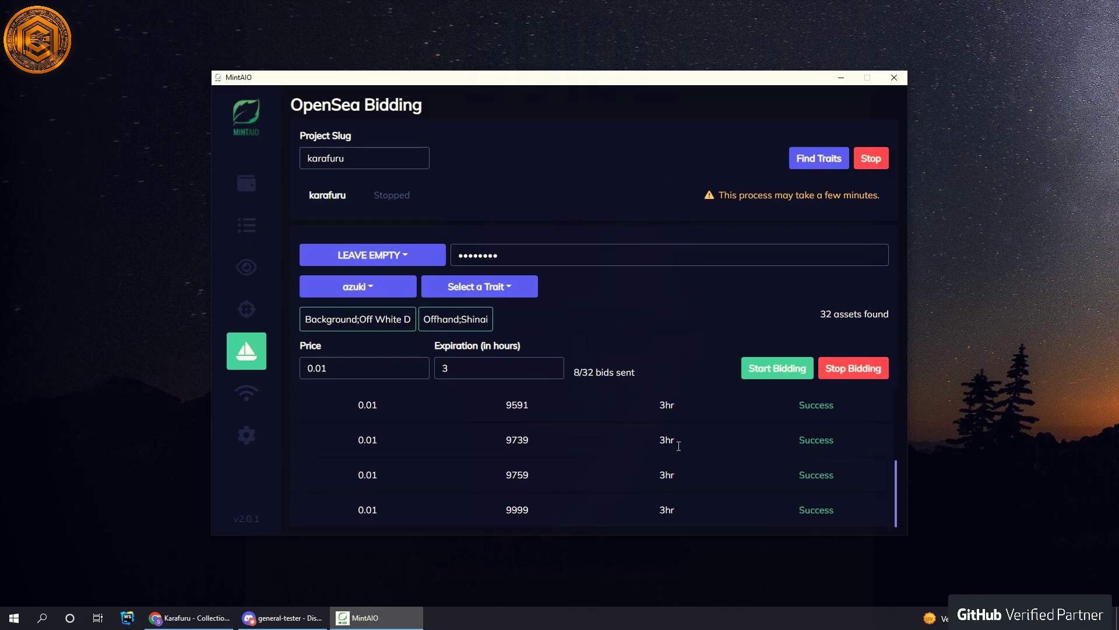
scroll(546, 452, "up", 3)
scroll(482, 408, "down", 3)
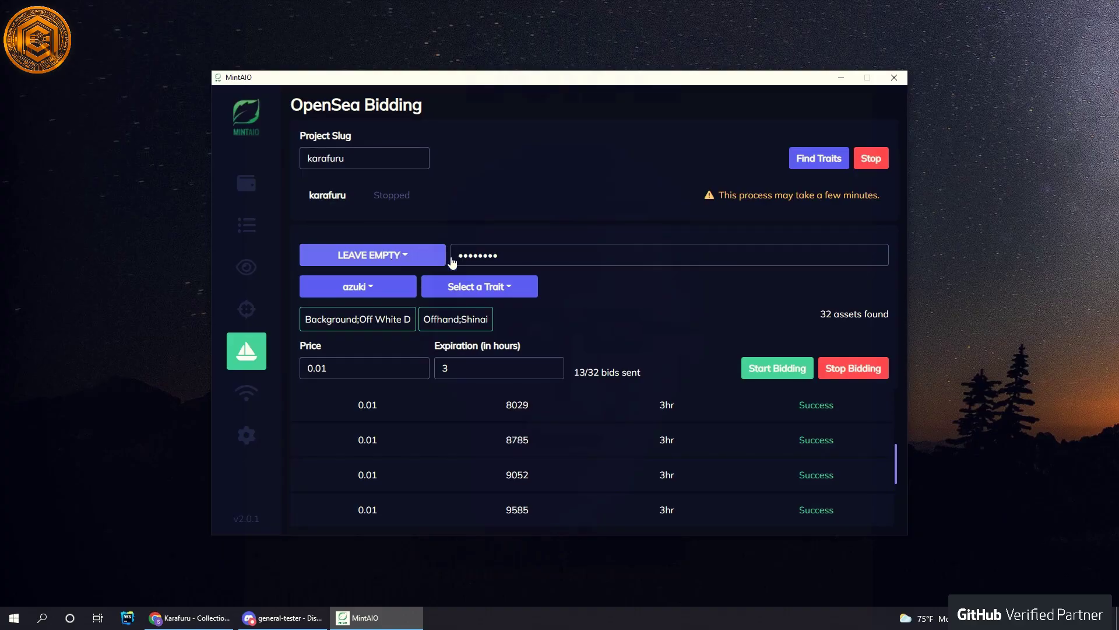
scroll(554, 421, "down", 5)
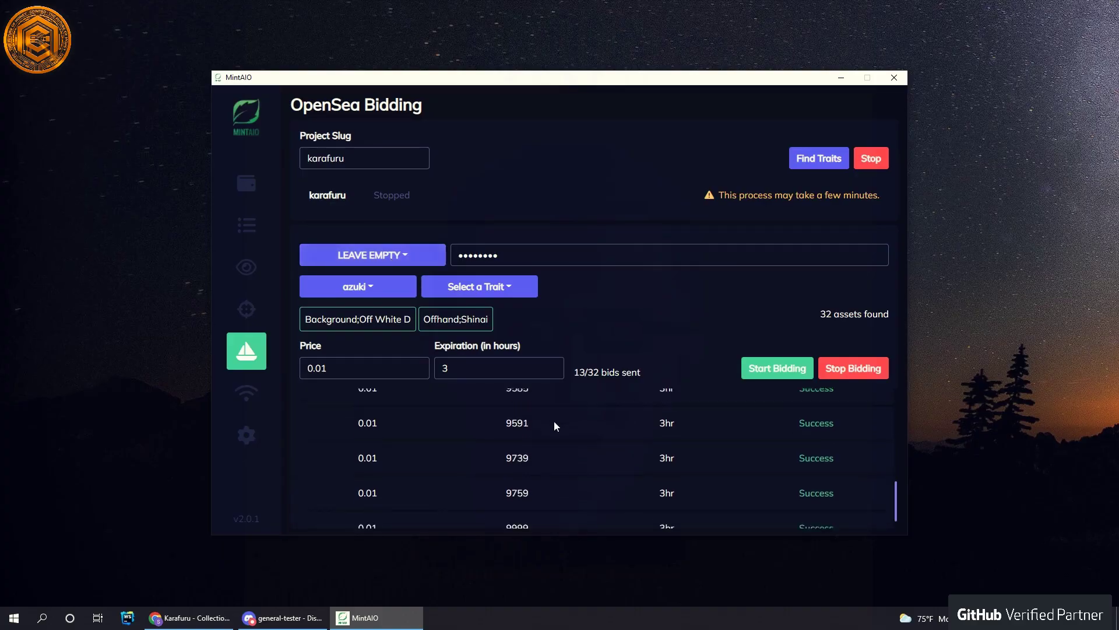
left_click(853, 376)
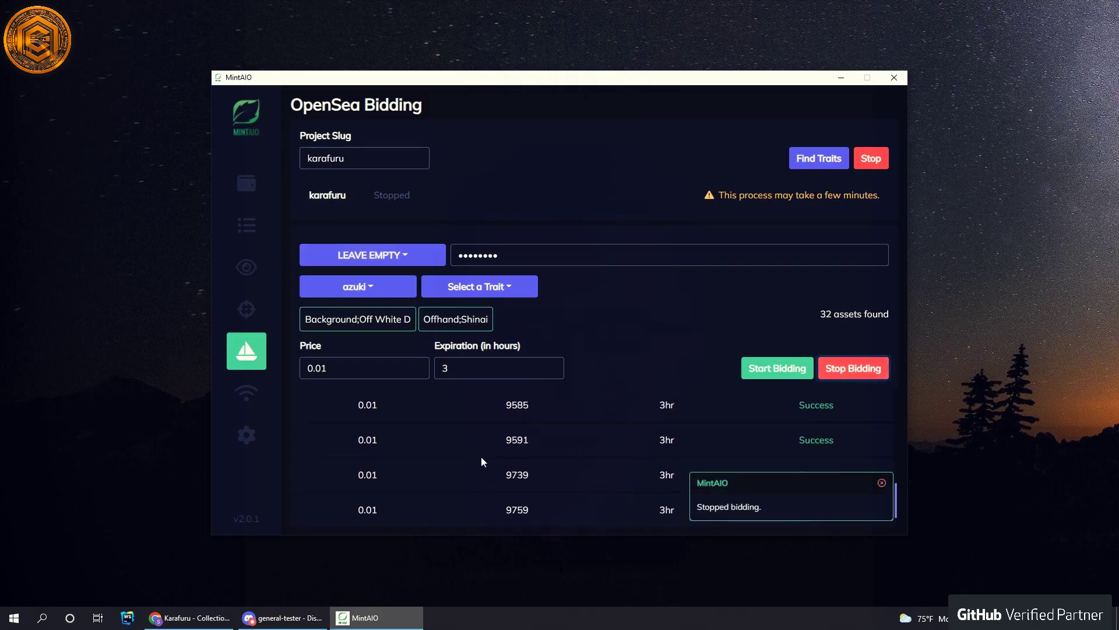
Remove the Background trait filter so 163 assets match, then go to the Proxies page
scroll(481, 460, "down", 1)
scroll(642, 389, "up", 2)
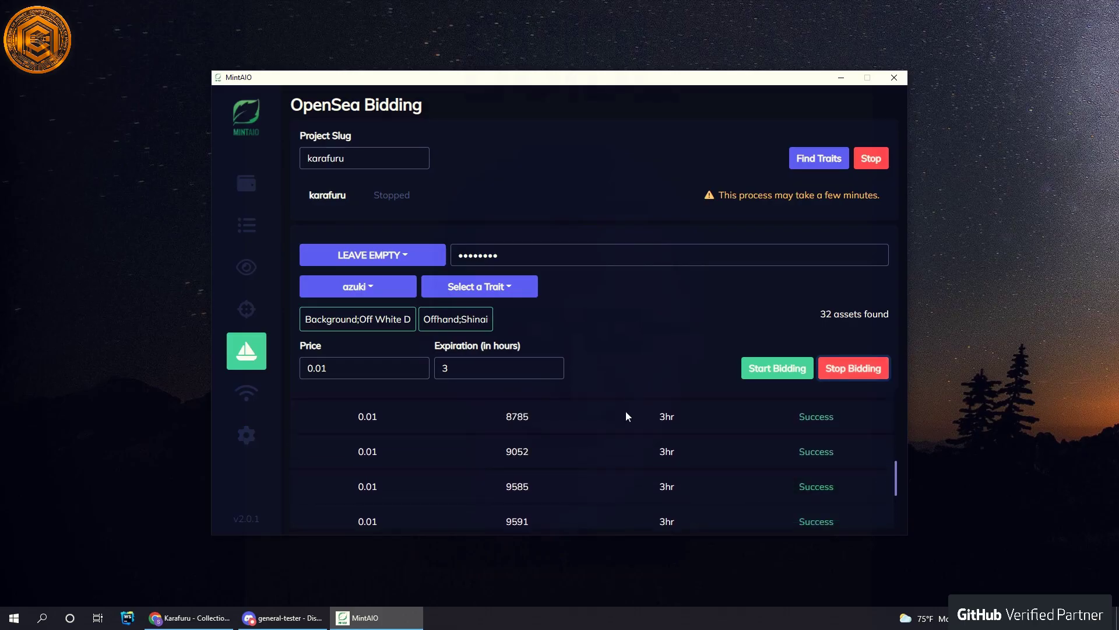
scroll(629, 422, "up", 10)
scroll(513, 451, "down", 10)
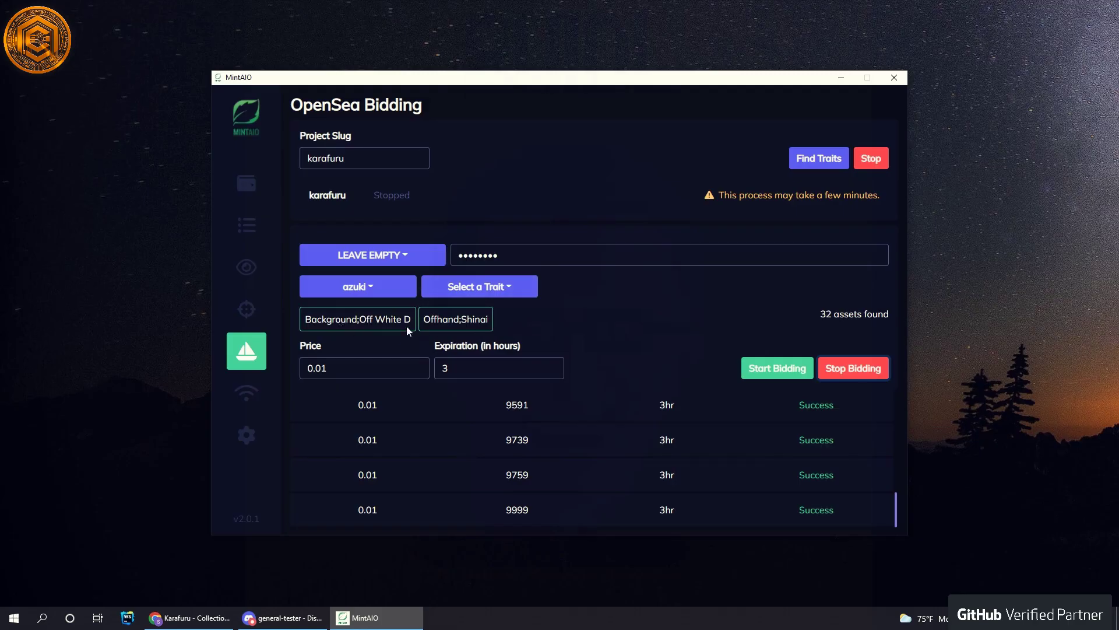
left_click(370, 320)
double_click(823, 313)
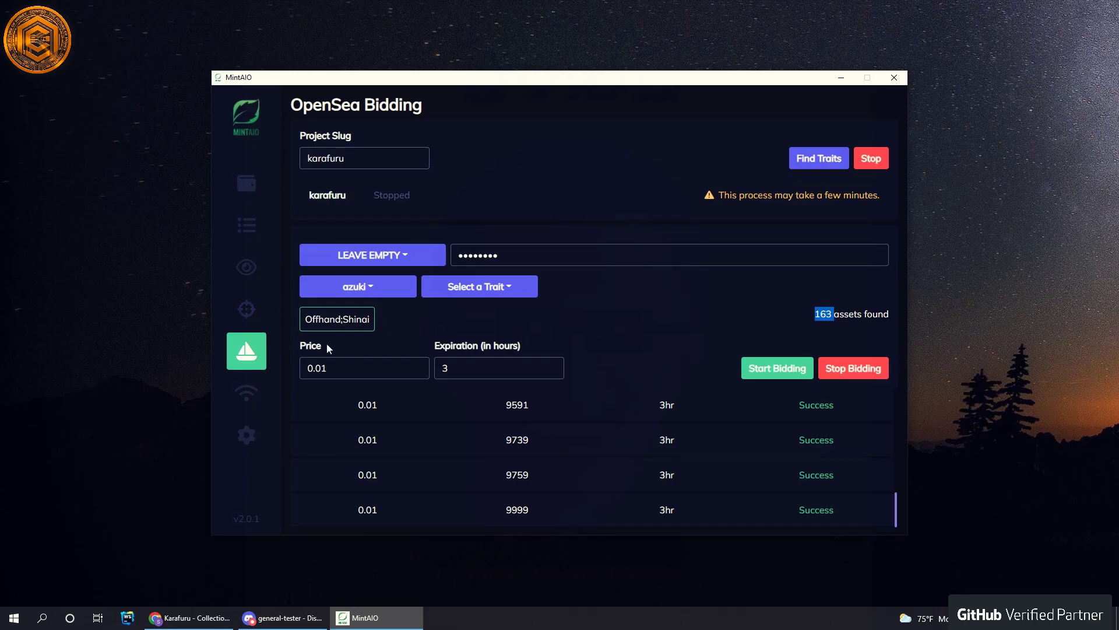
left_click(256, 396)
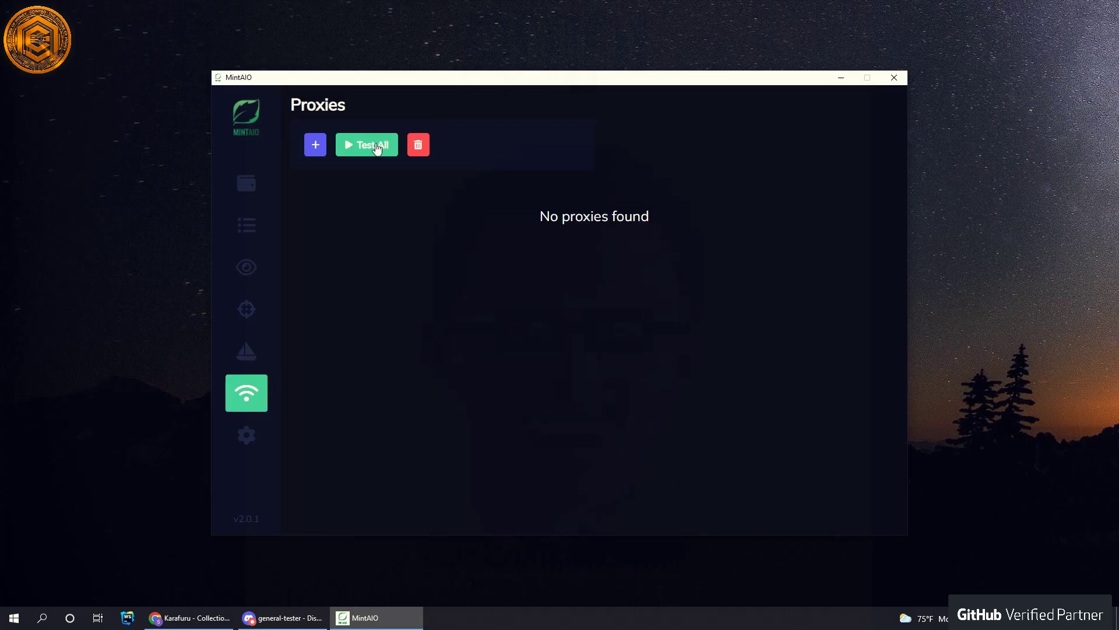
Enter the 'ipaddress:port:username:password' proxy line, duplicate it onto five lines, and load them into the Proxies list
left_click(315, 145)
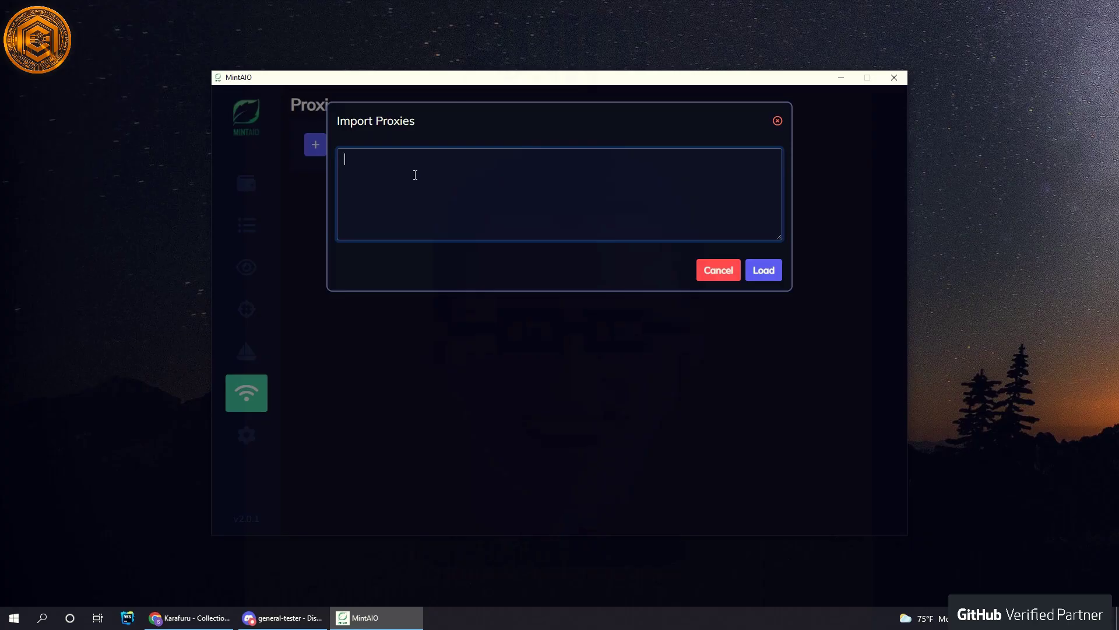
type("ipaddress:port:username:password")
left_click_drag(498, 160, 337, 165)
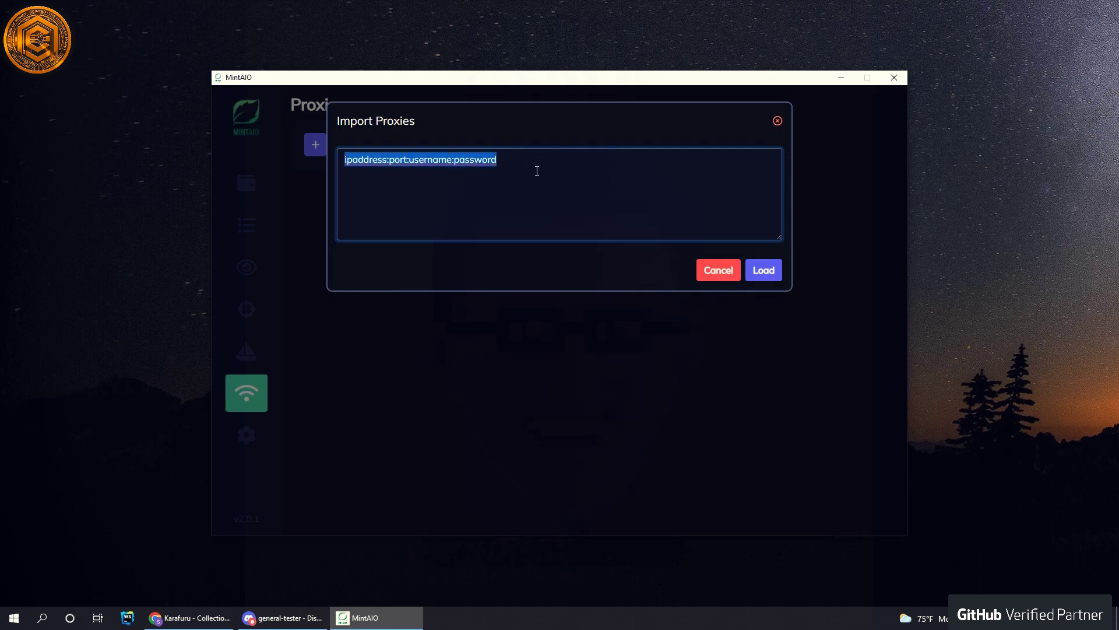
key("ctrl+c")
key("End")
key("Return")
key("ctrl+v")
key("Return")
key("ctrl+v")
key("Return")
key("ctrl+v")
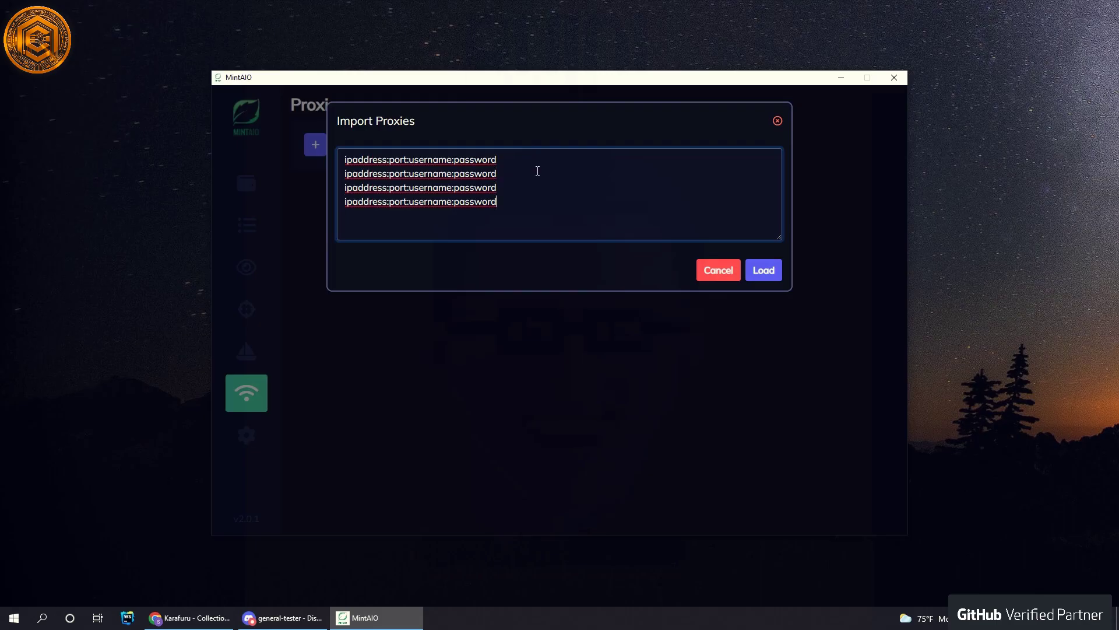
key("ctrl+v")
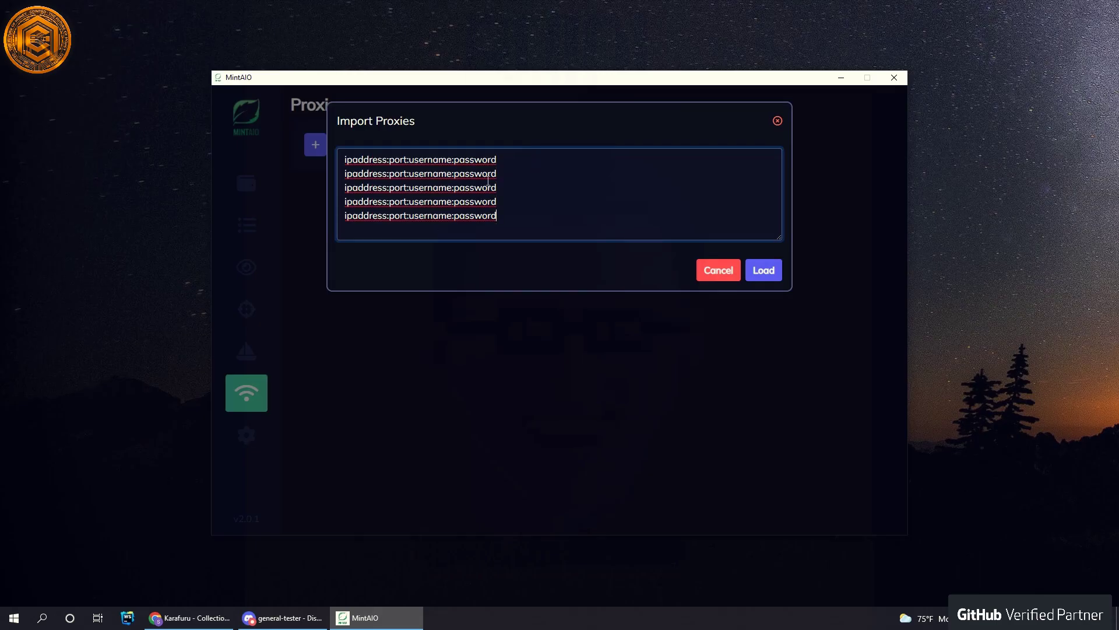
left_click(764, 274)
Close the import box and run Test All on the five proxies
left_click(778, 121)
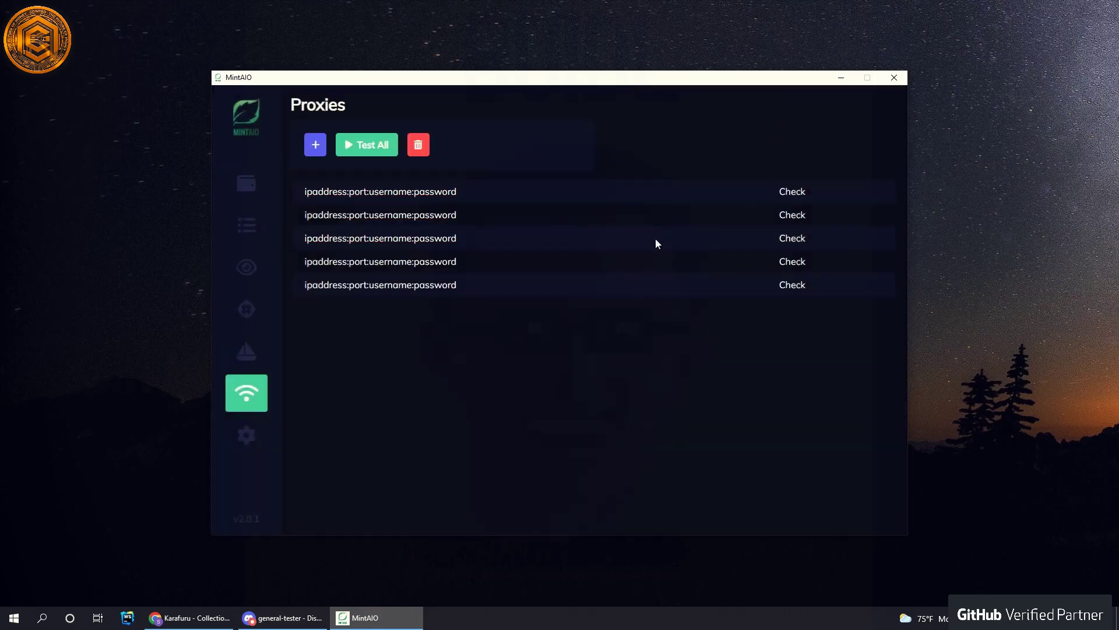
triple_click(330, 199)
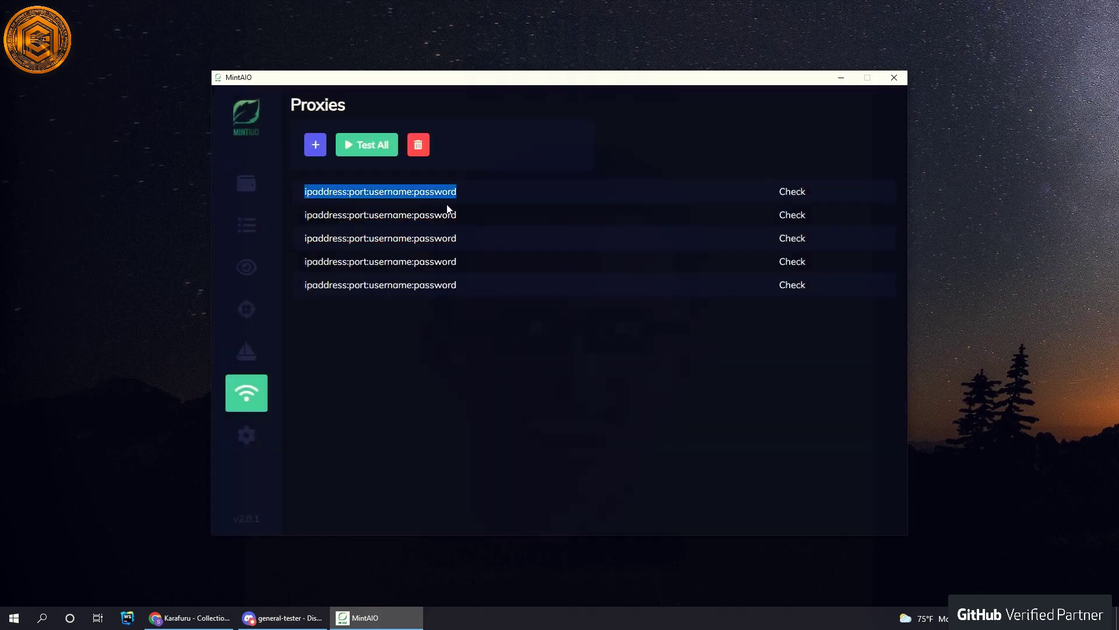
left_click(344, 158)
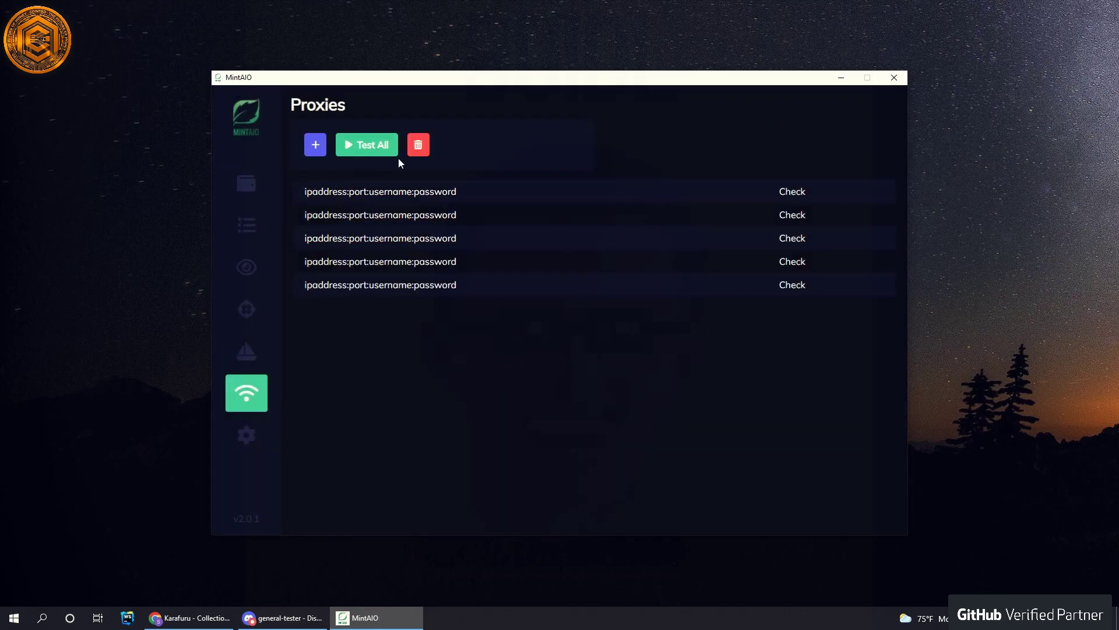
left_click(376, 150)
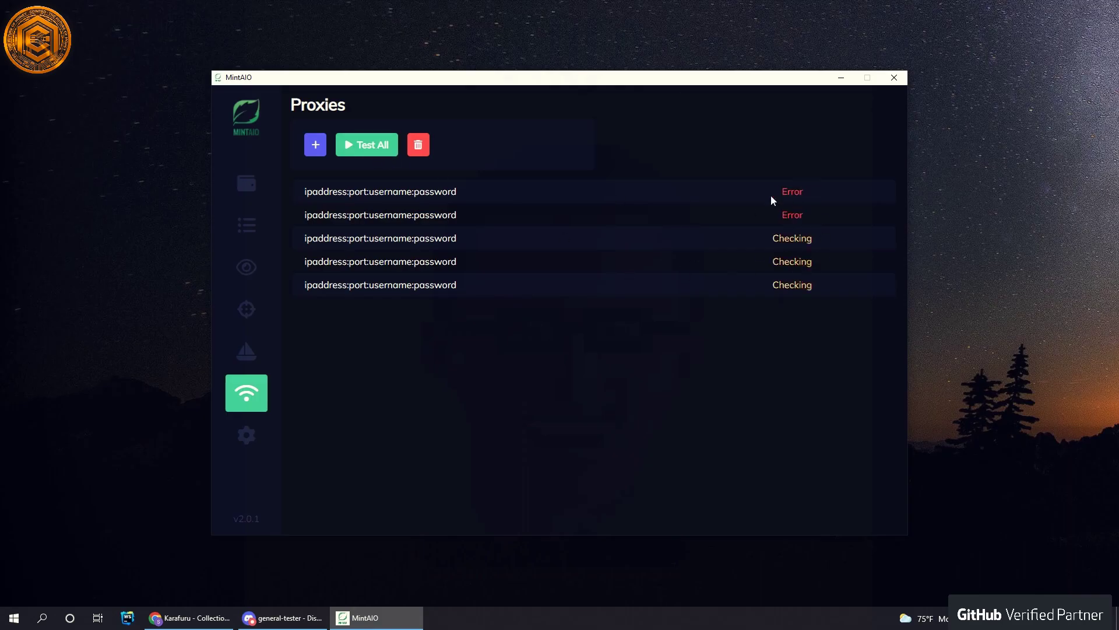
Check that every proxy reports Error, then go back to the OpenSea Bidding page
triple_click(537, 199)
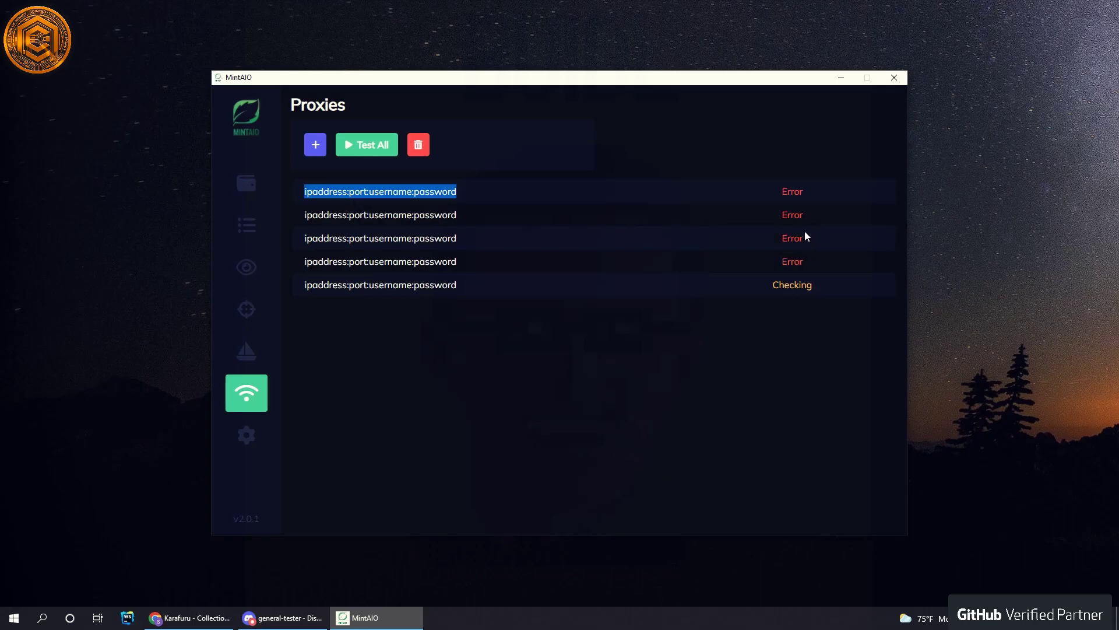
left_click(398, 264)
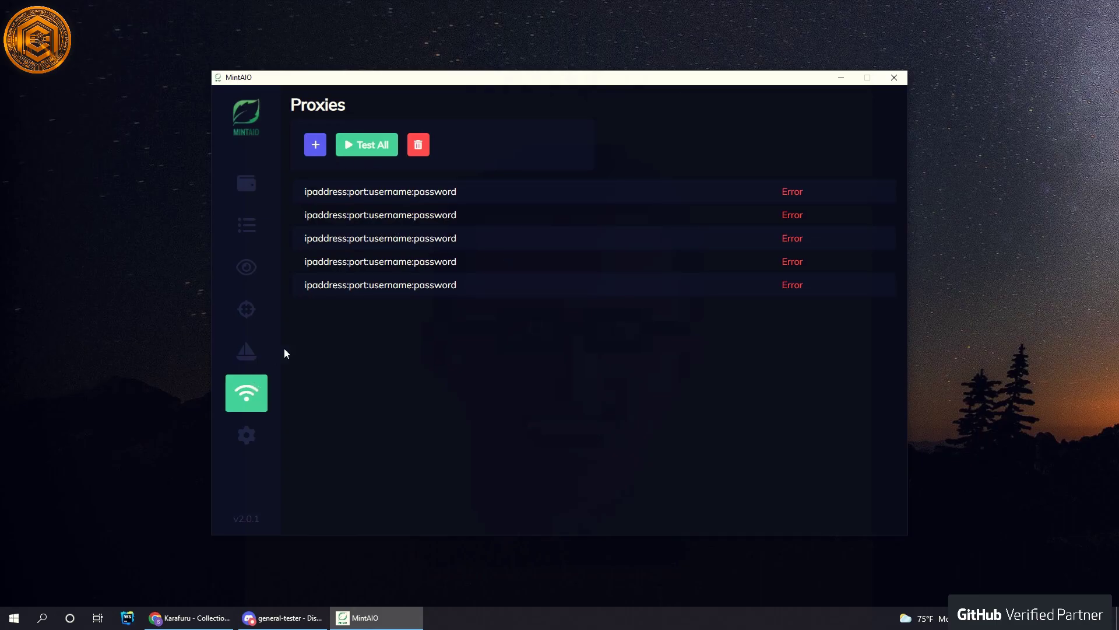
left_click(247, 353)
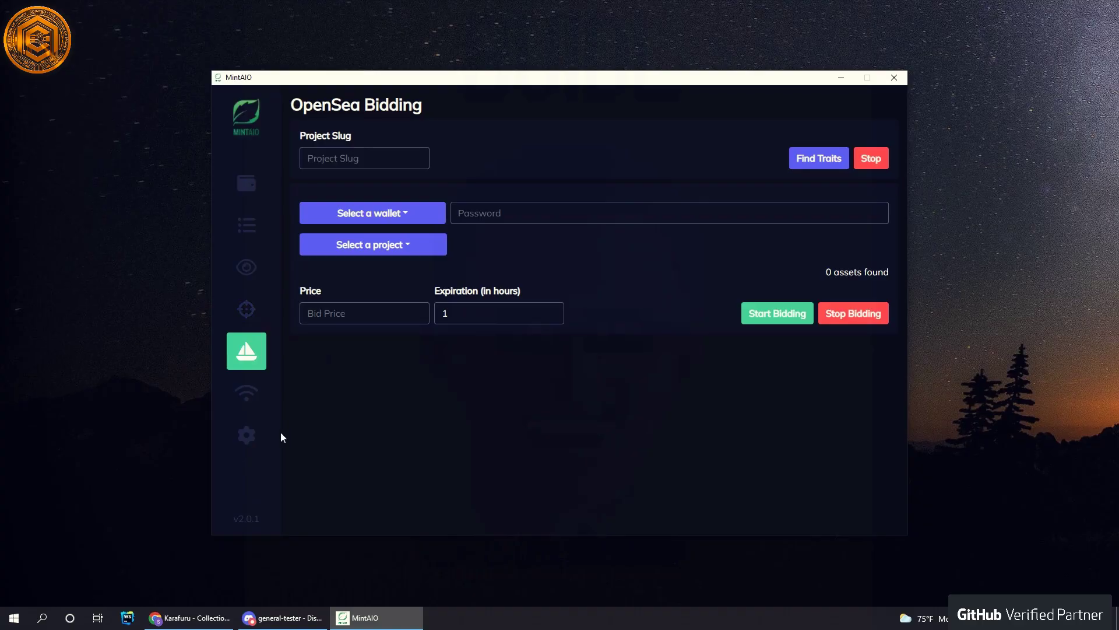
Go to Settings and inspect the Alchemy primary and secondary API keys
left_click(247, 435)
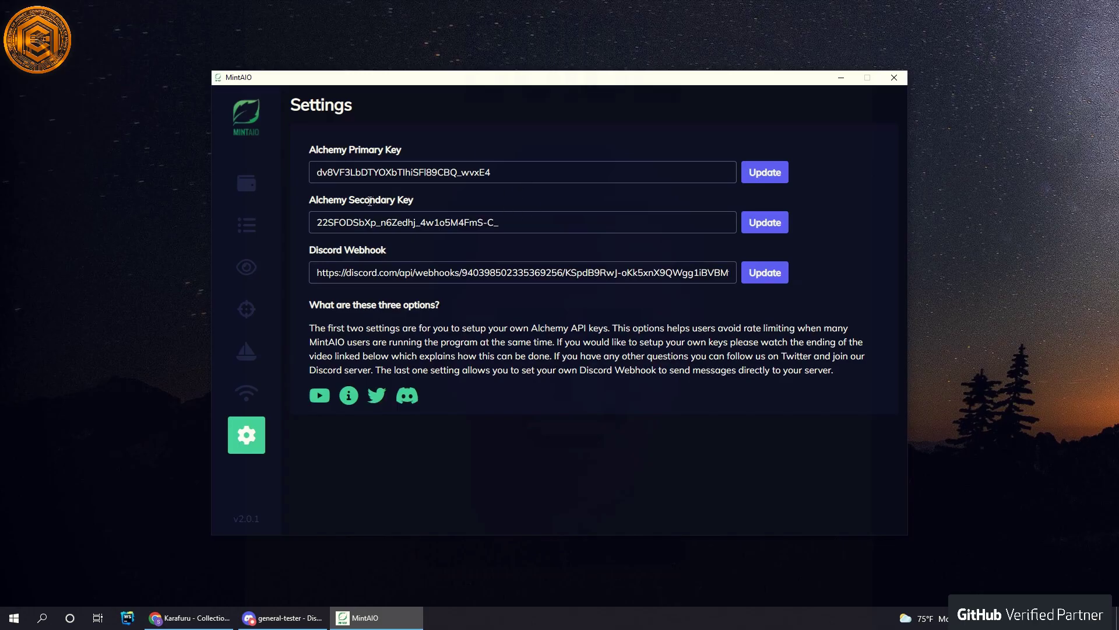
left_click(376, 178)
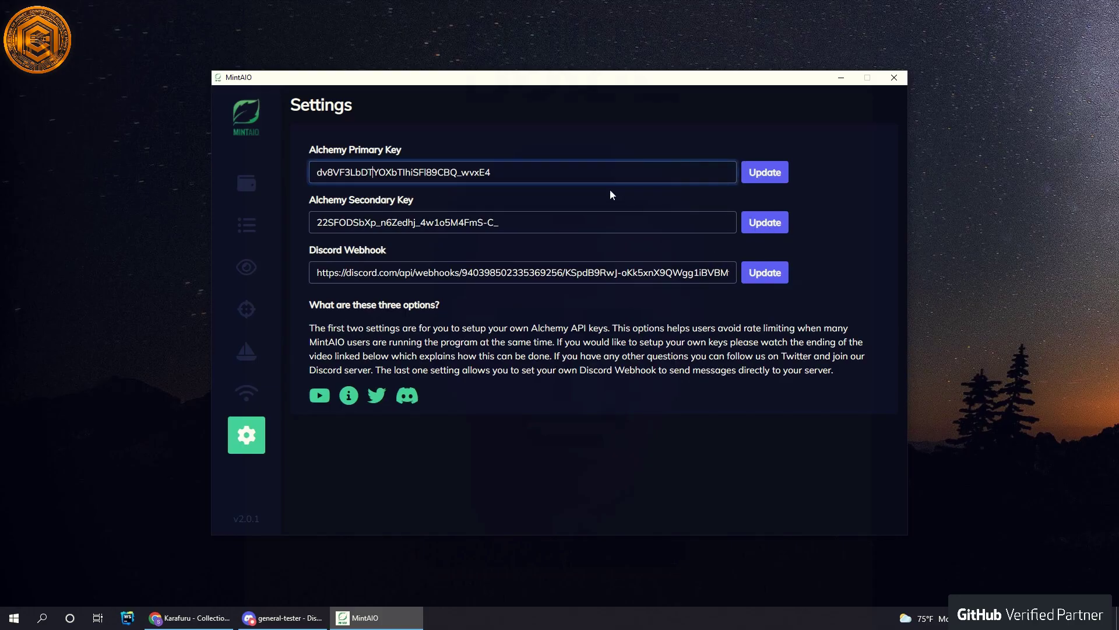
double_click(379, 186)
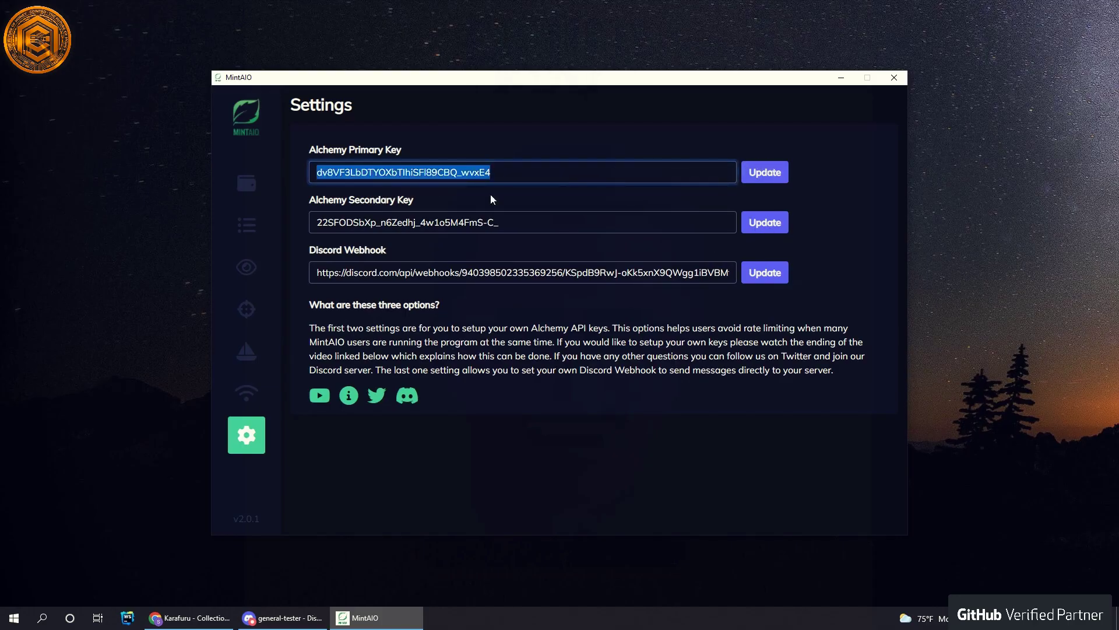
double_click(404, 228)
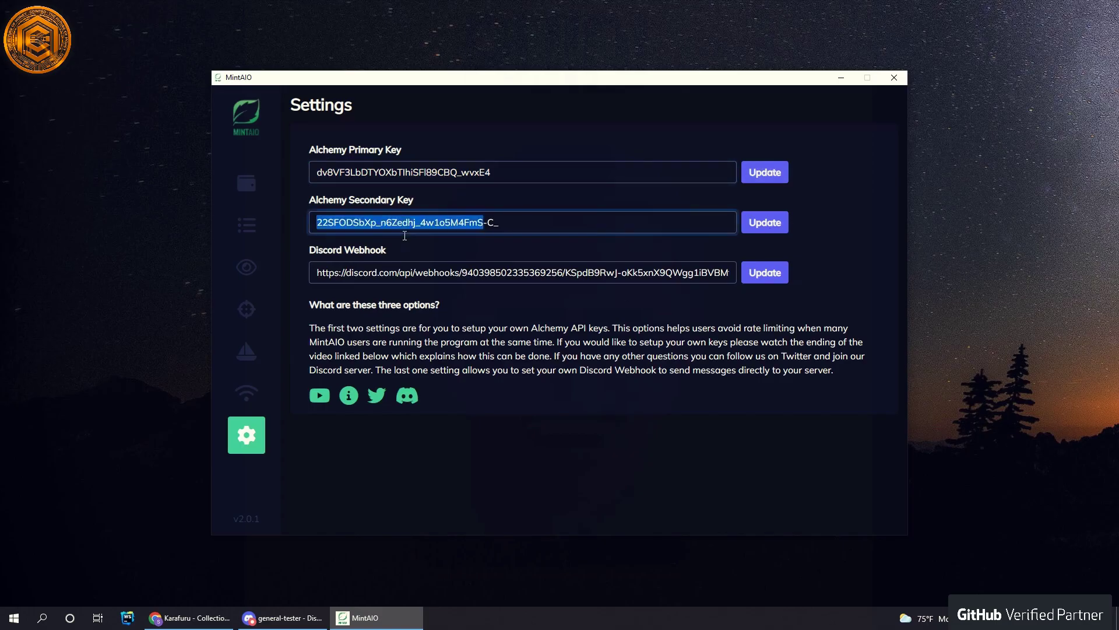
double_click(357, 172)
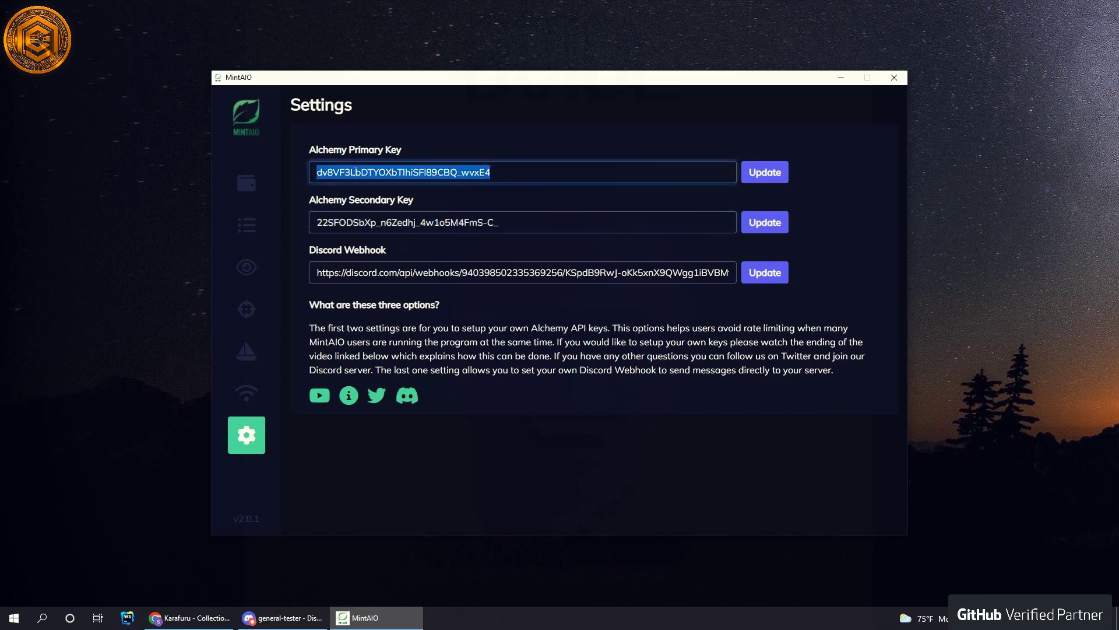
double_click(548, 222)
left_click(554, 220)
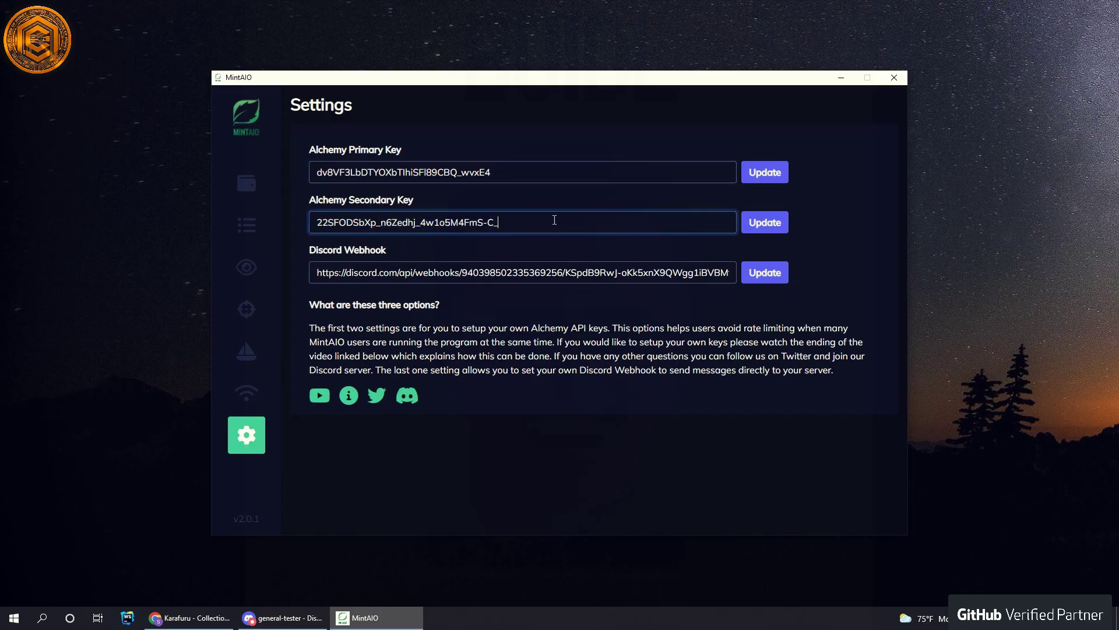
Inspect the id and token parts of the Discord webhook URL
double_click(499, 273)
double_click(628, 274)
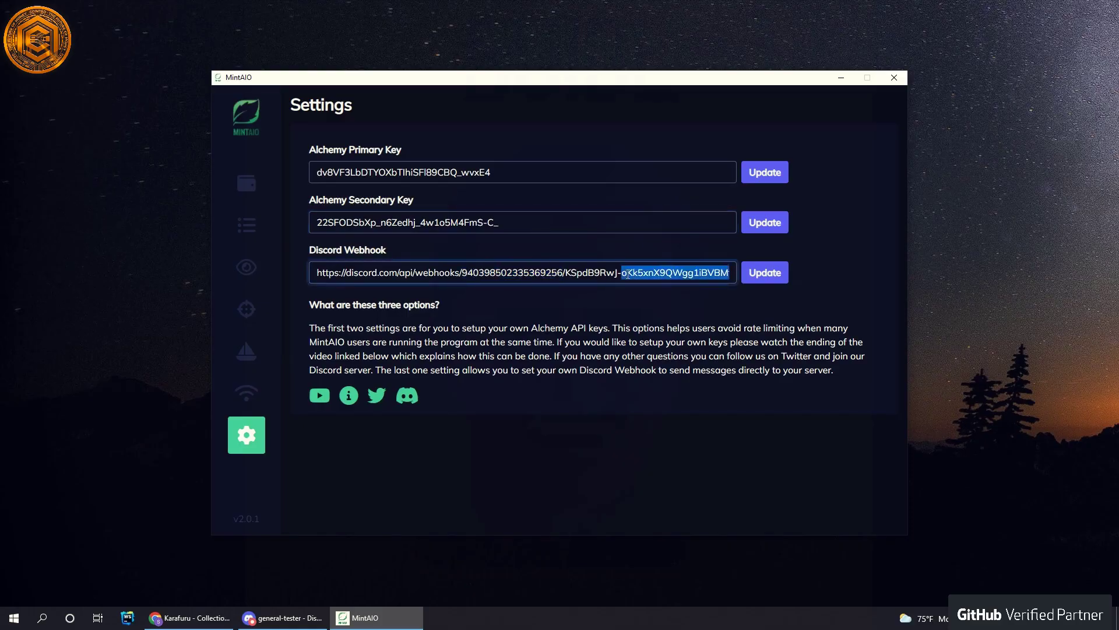
left_click(398, 282)
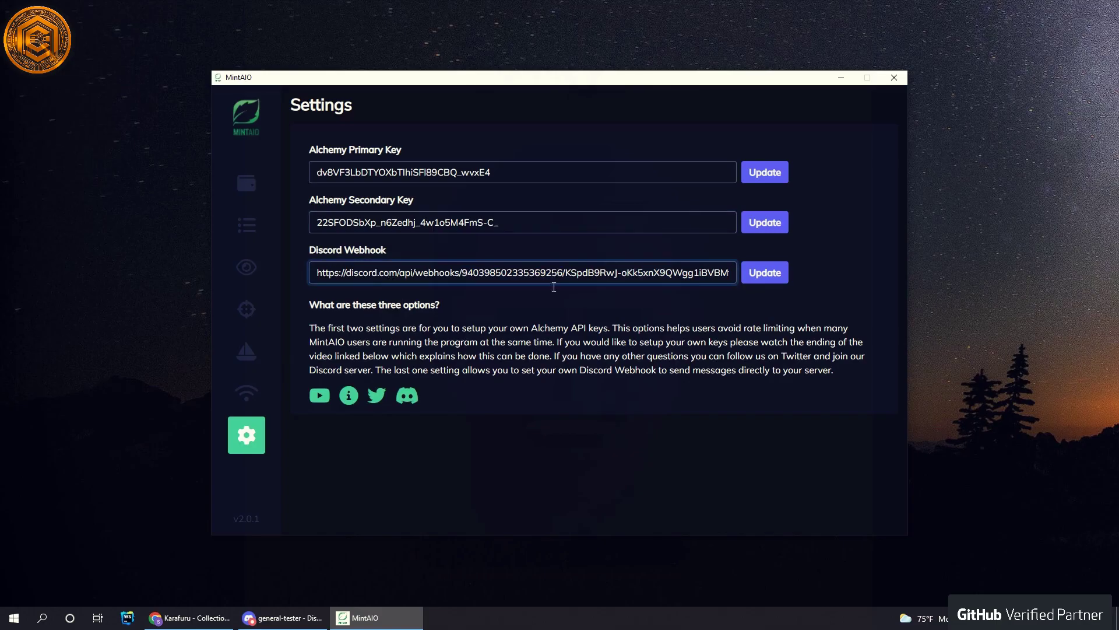